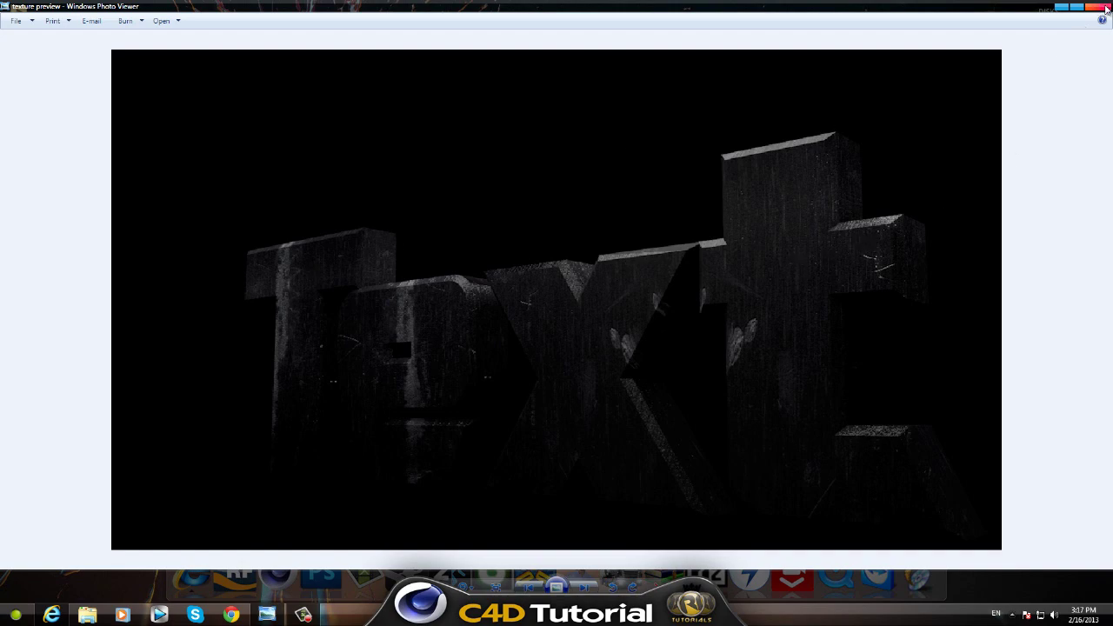
Close the render preview of the dark scratched-metal Text to reveal the desktop.
left_click(1105, 7)
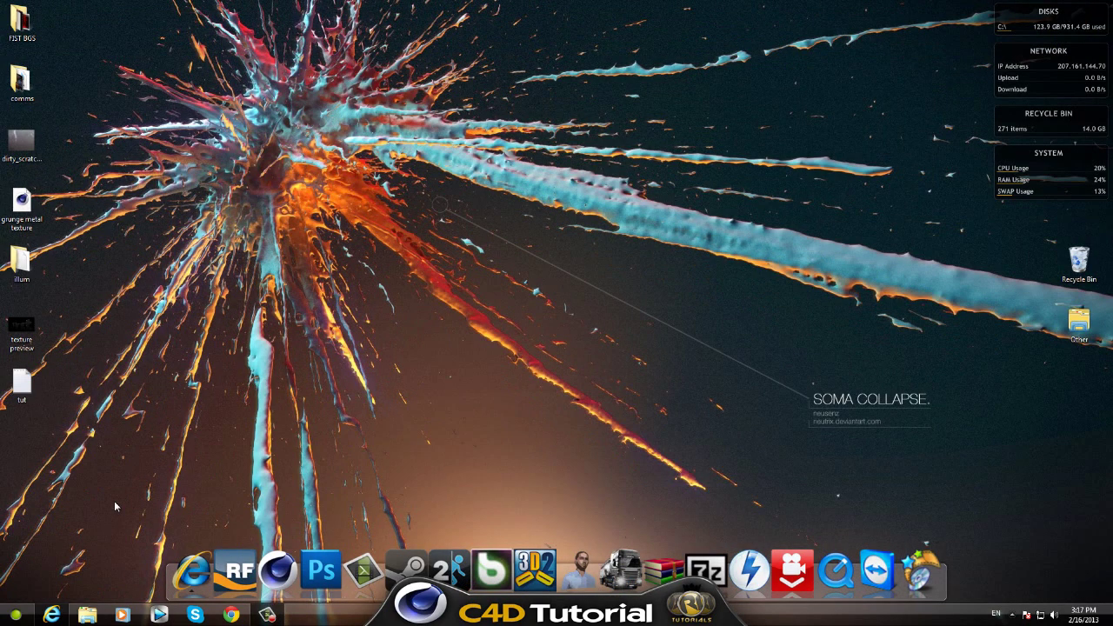
Bring up DeviantArt's Grunge metal texture page in Internet Explorer and check the image's options.
left_click(52, 614)
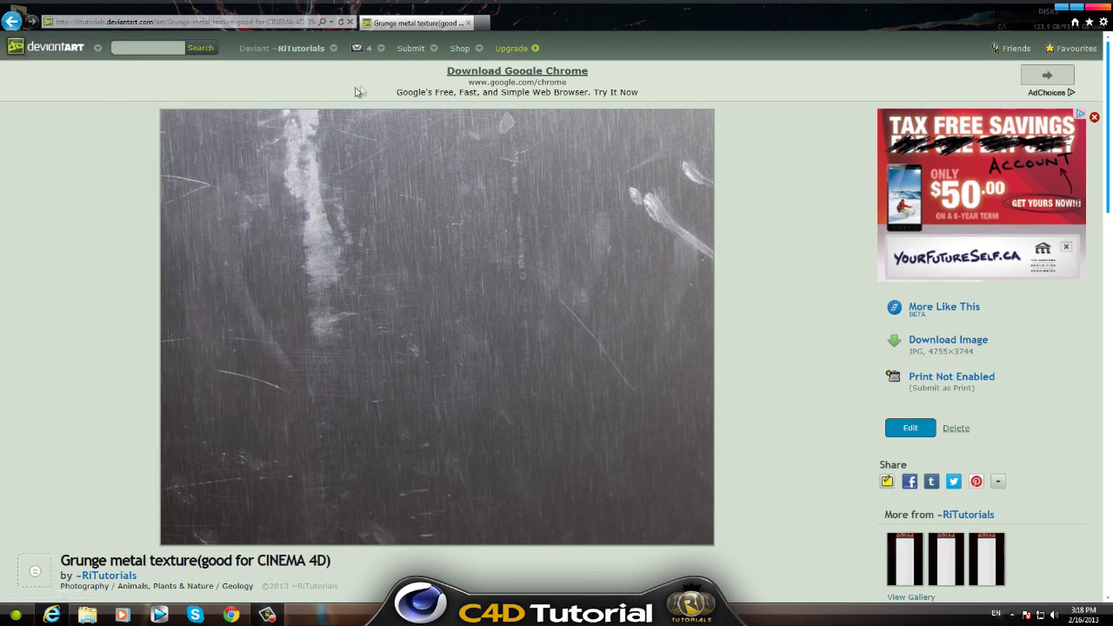
mouse_move(304, 48)
scroll(487, 328, "down", 3)
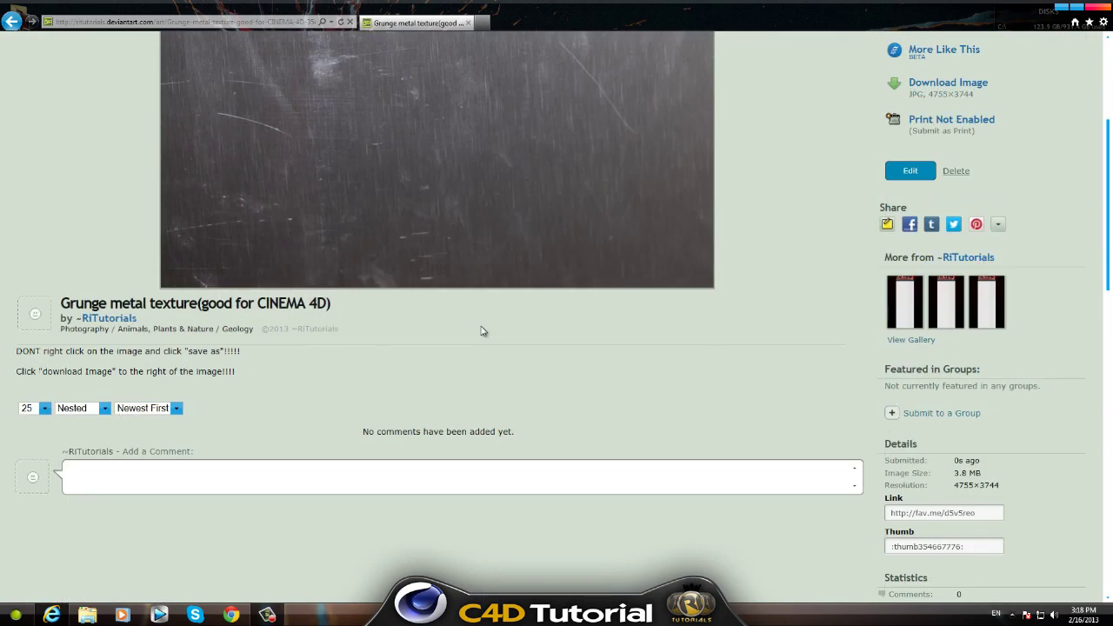
scroll(512, 336, "up", 3)
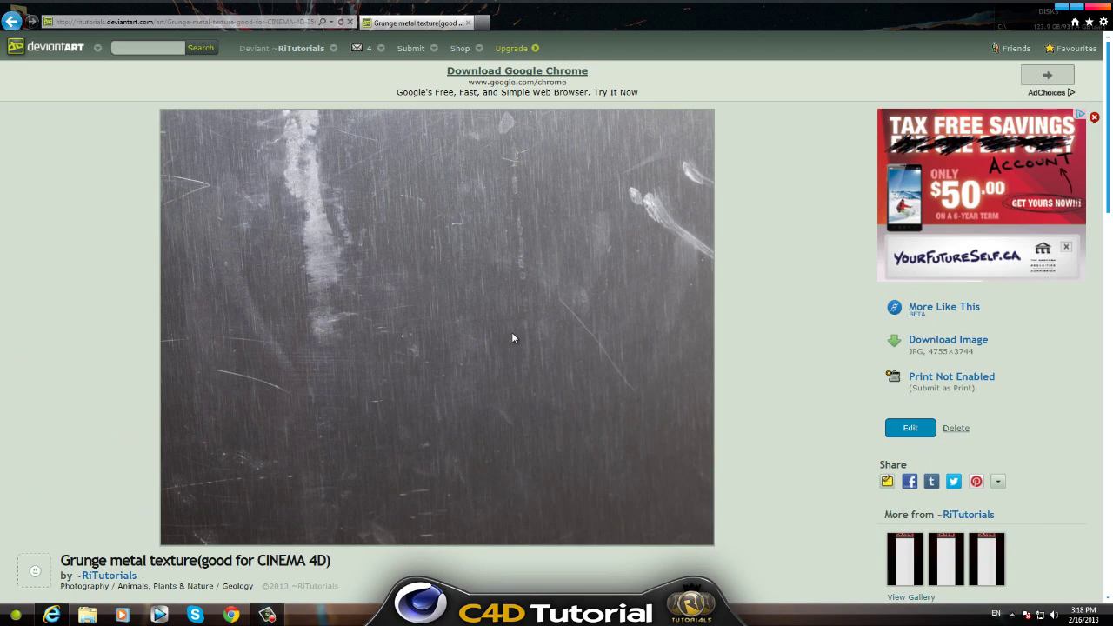
scroll(511, 332, "down", 2)
scroll(511, 332, "up", 2)
right_click(548, 316)
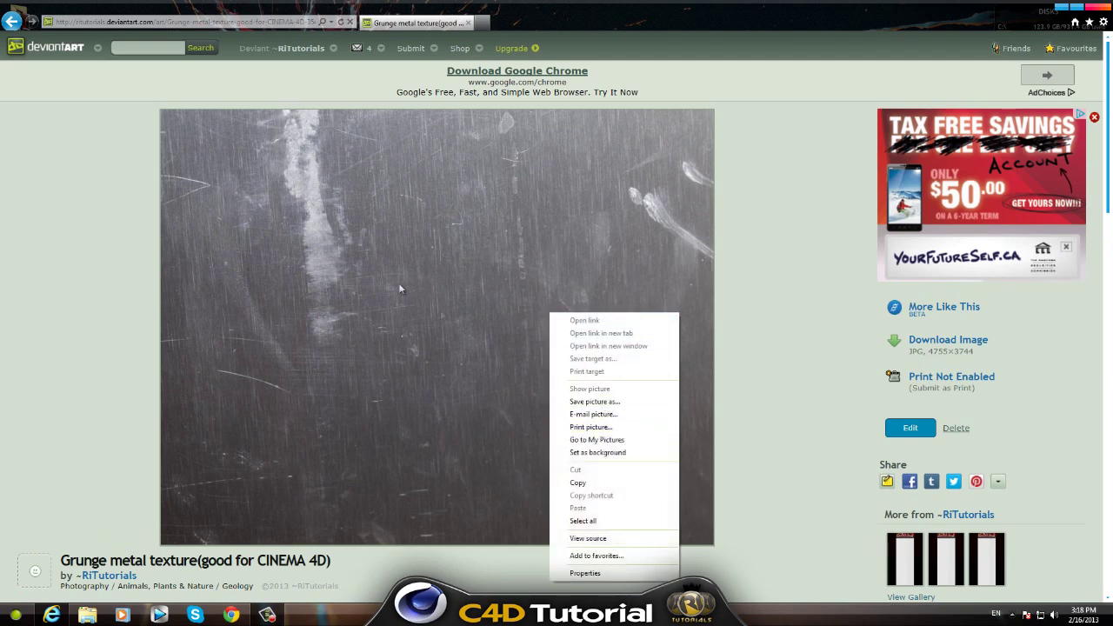
left_click(769, 337)
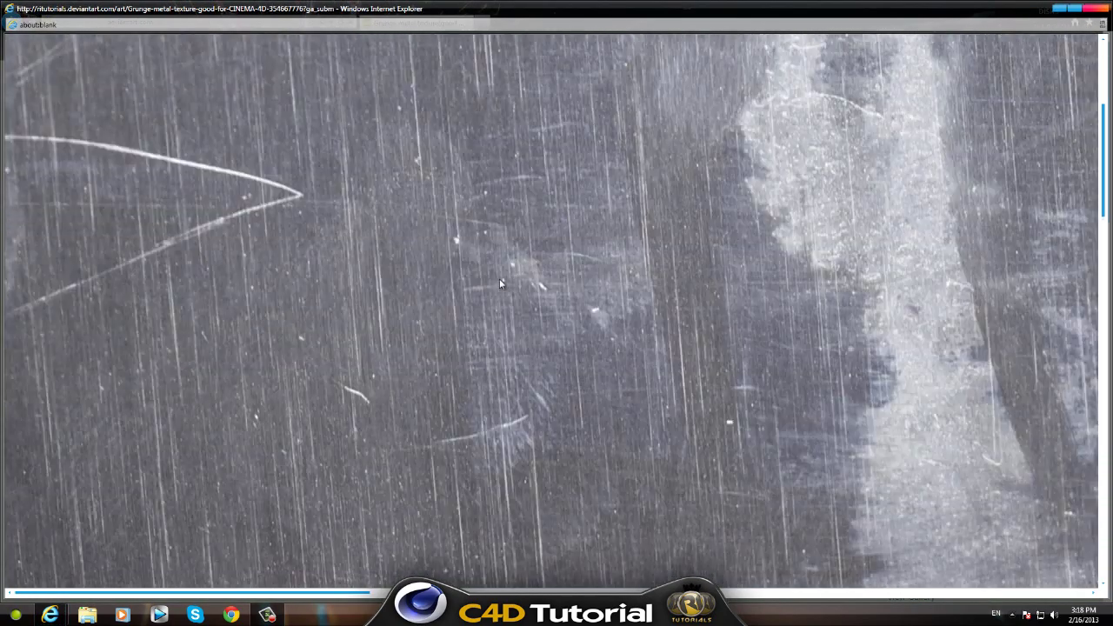
Start saving the full-size grunge metal texture, then cancel the Save Picture dialog.
right_click(499, 280)
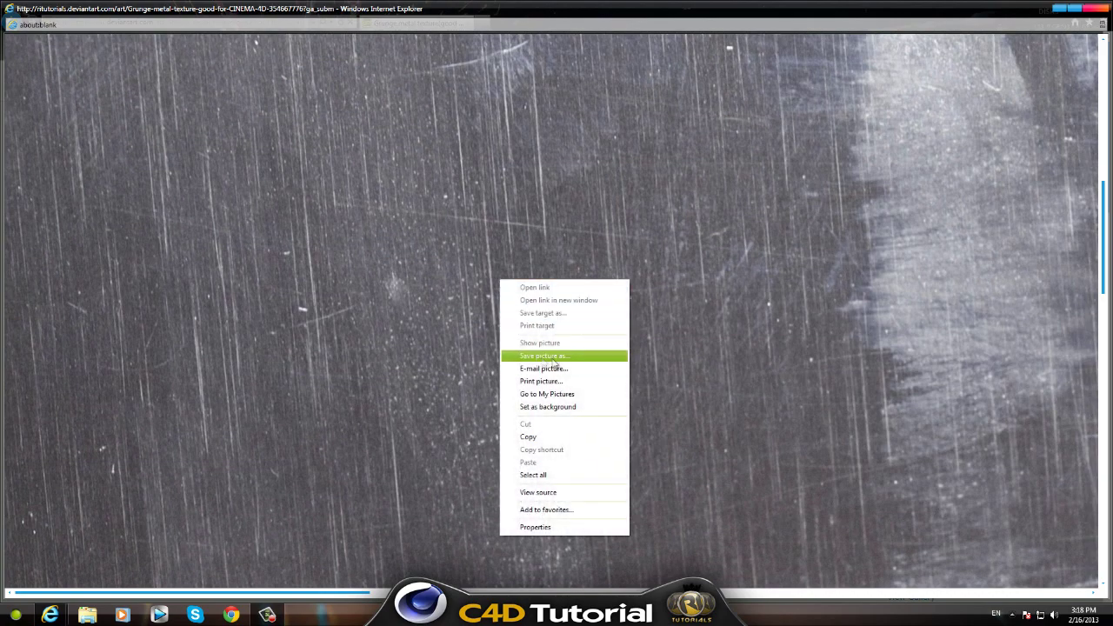
left_click(543, 356)
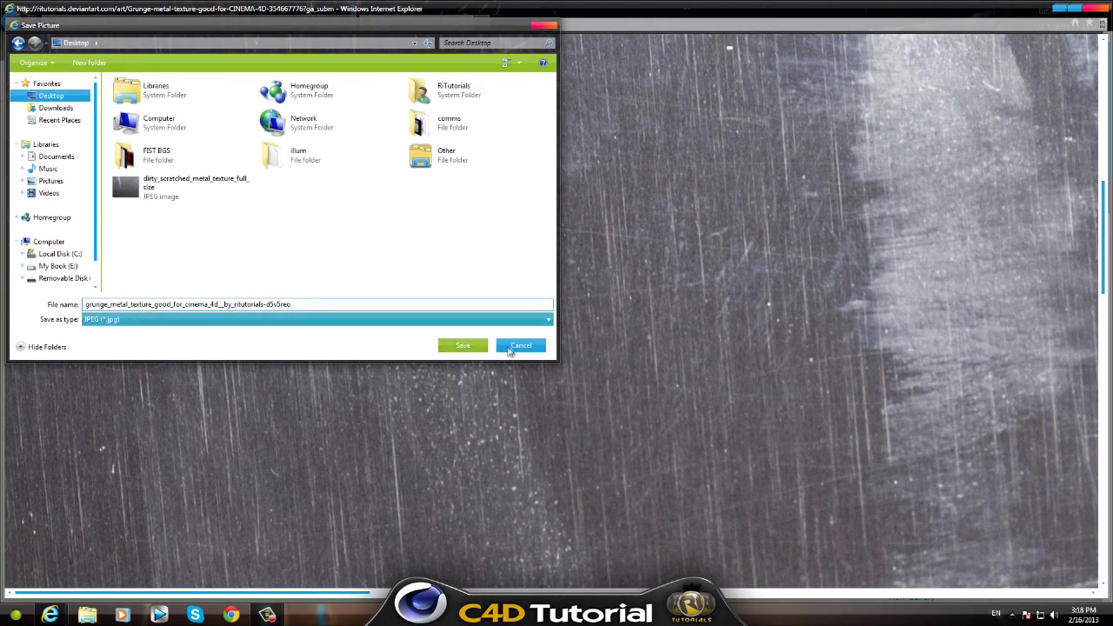
left_click(463, 345)
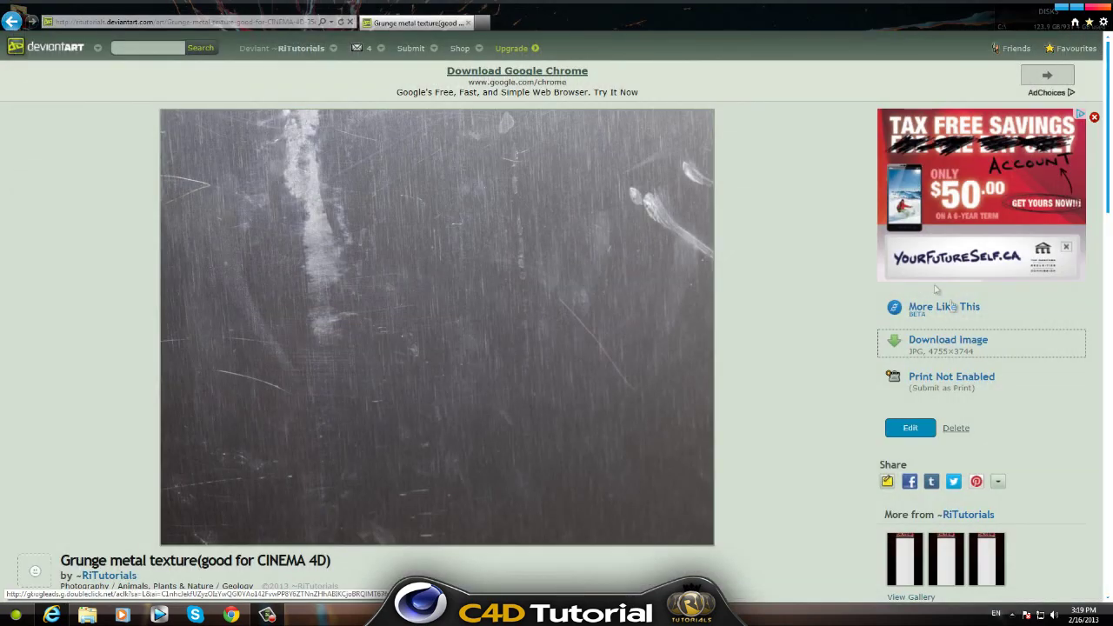
Show the texture picture at full size, then close Internet Explorer.
right_click(371, 359)
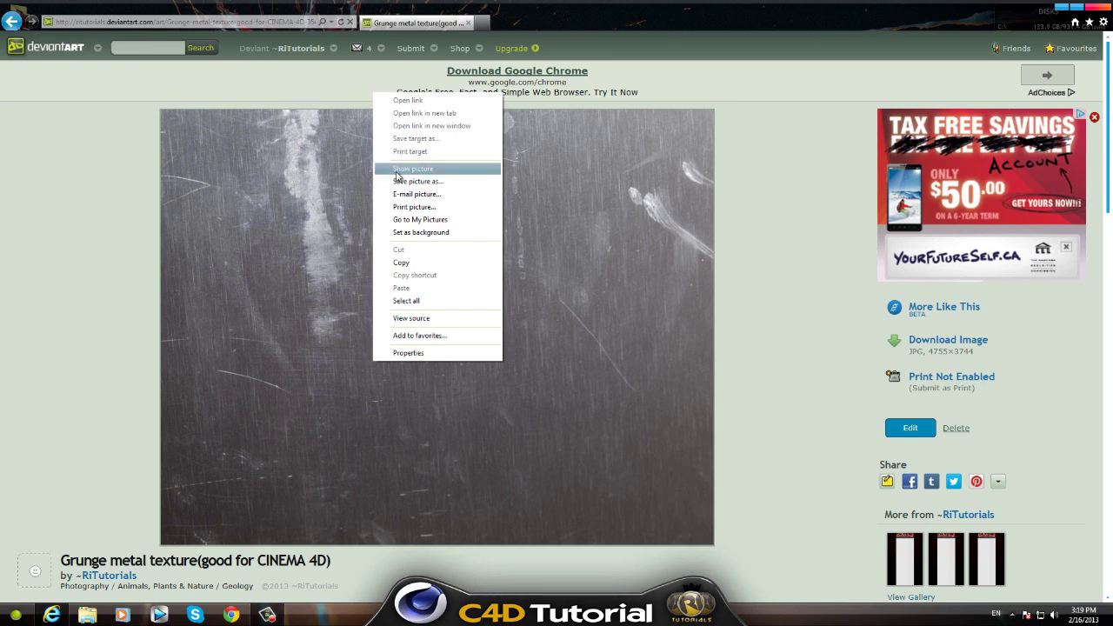
left_click(651, 235)
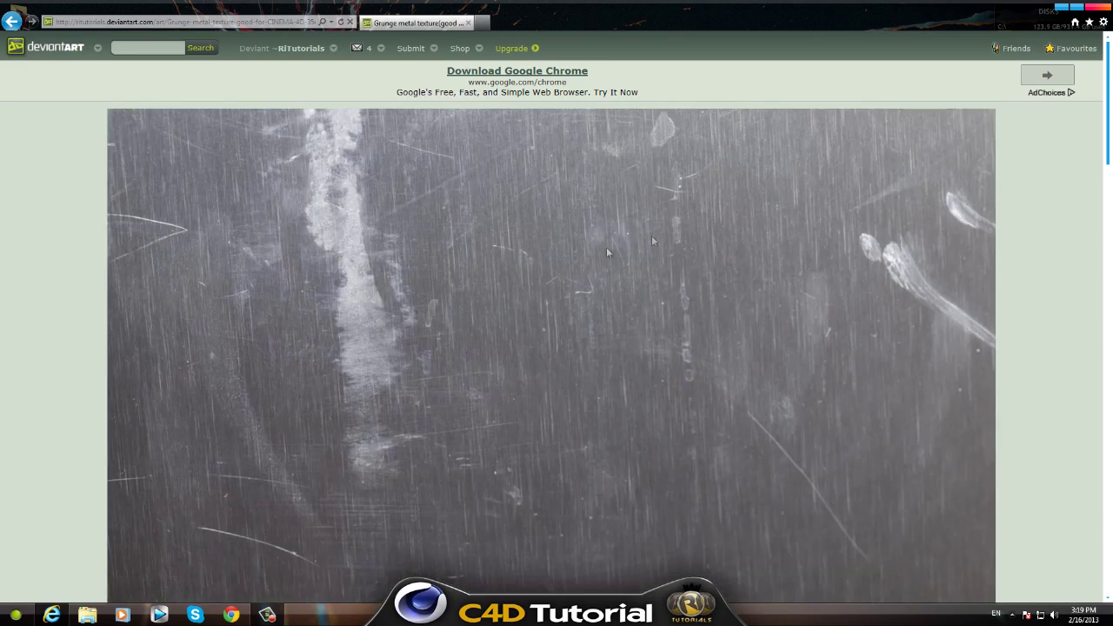
scroll(606, 247, "down", 4)
scroll(606, 252, "up", 5)
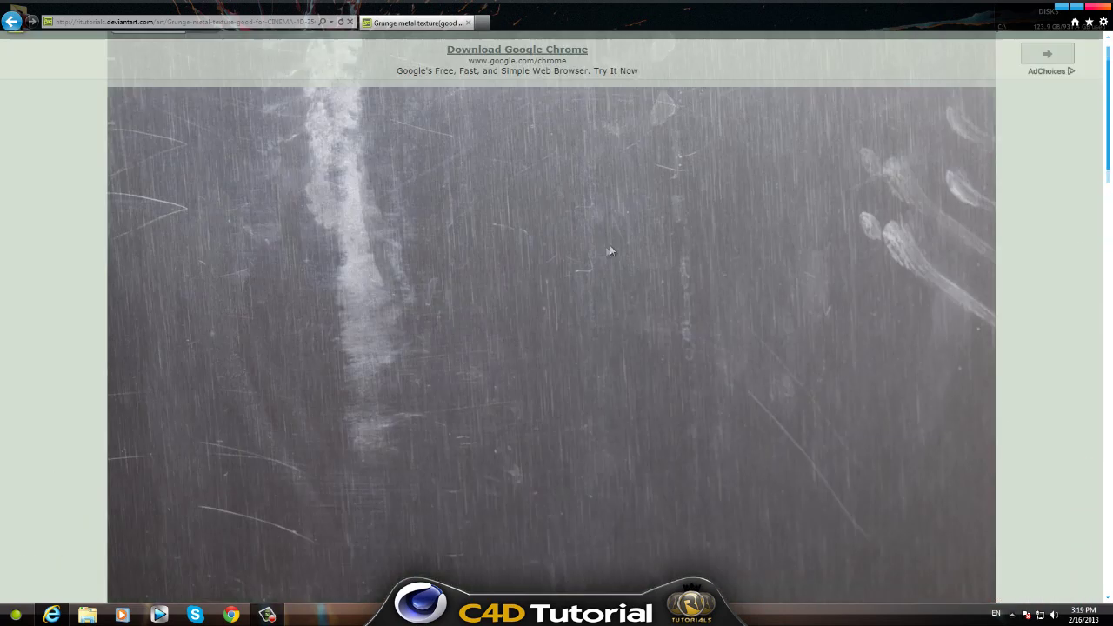
left_click(1098, 7)
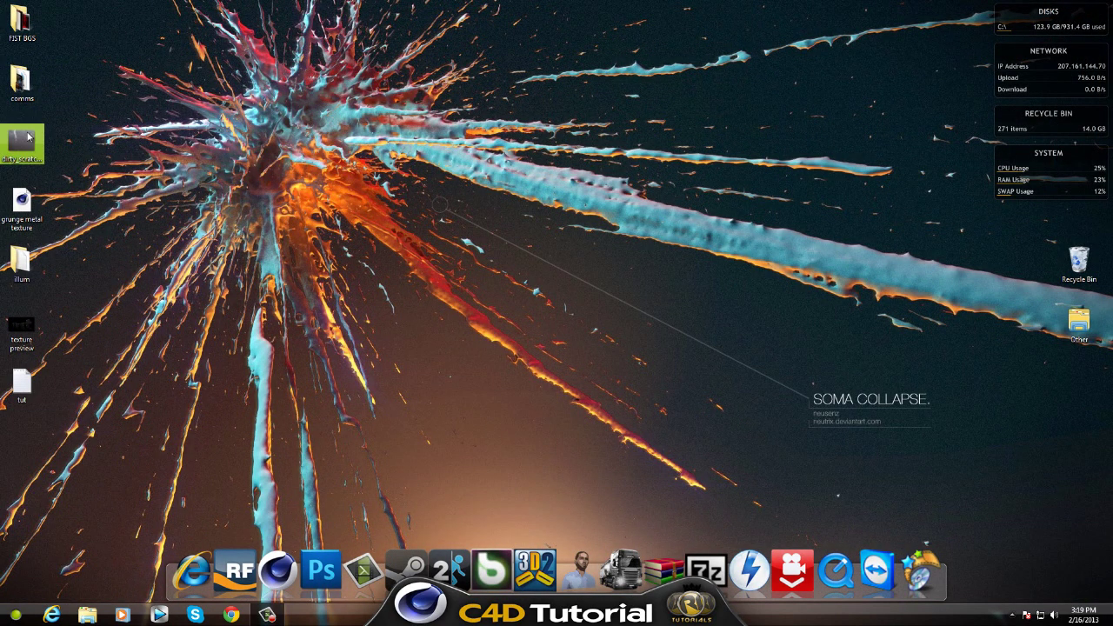
Preview the dirty scratched metal texture, then drop it into the empty Cinema 4D scene.
double_click(29, 136)
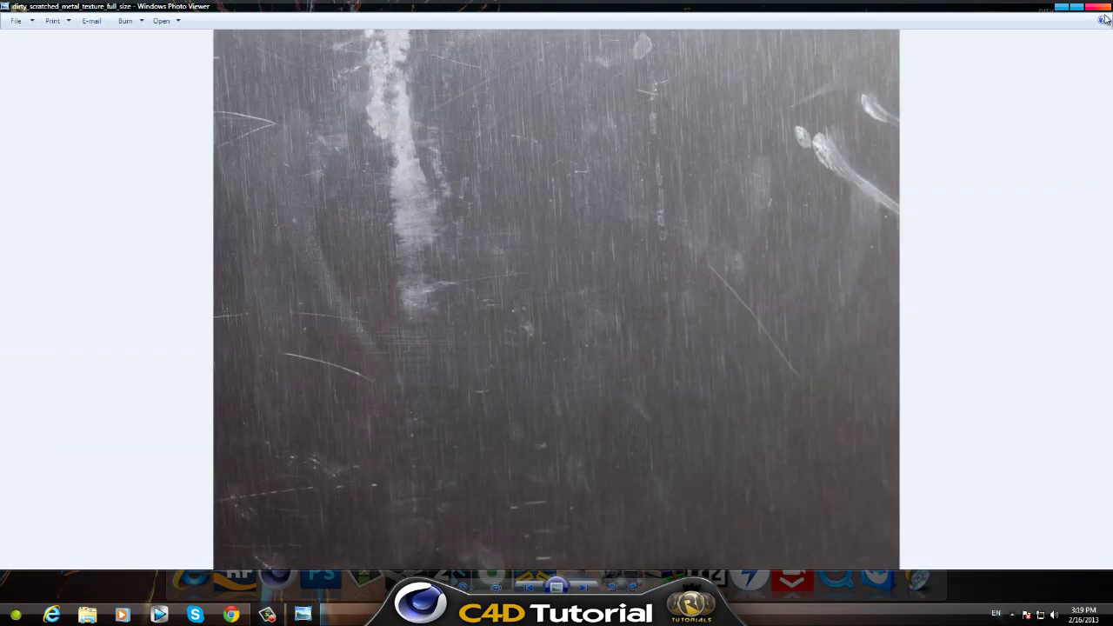
left_click(1100, 6)
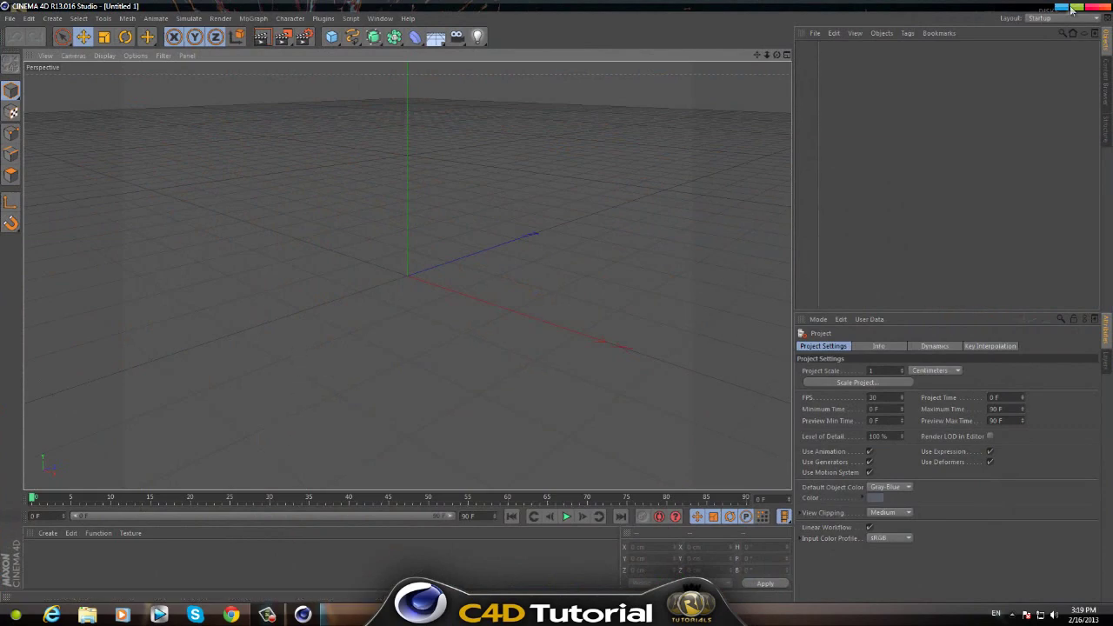
left_click(1062, 7)
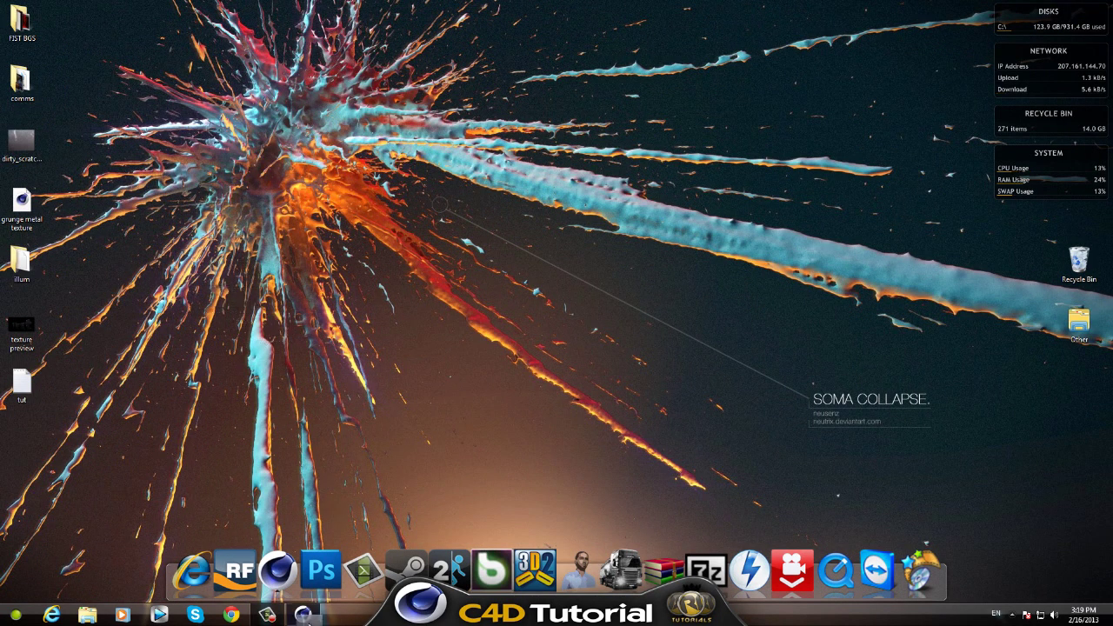
left_click(304, 614)
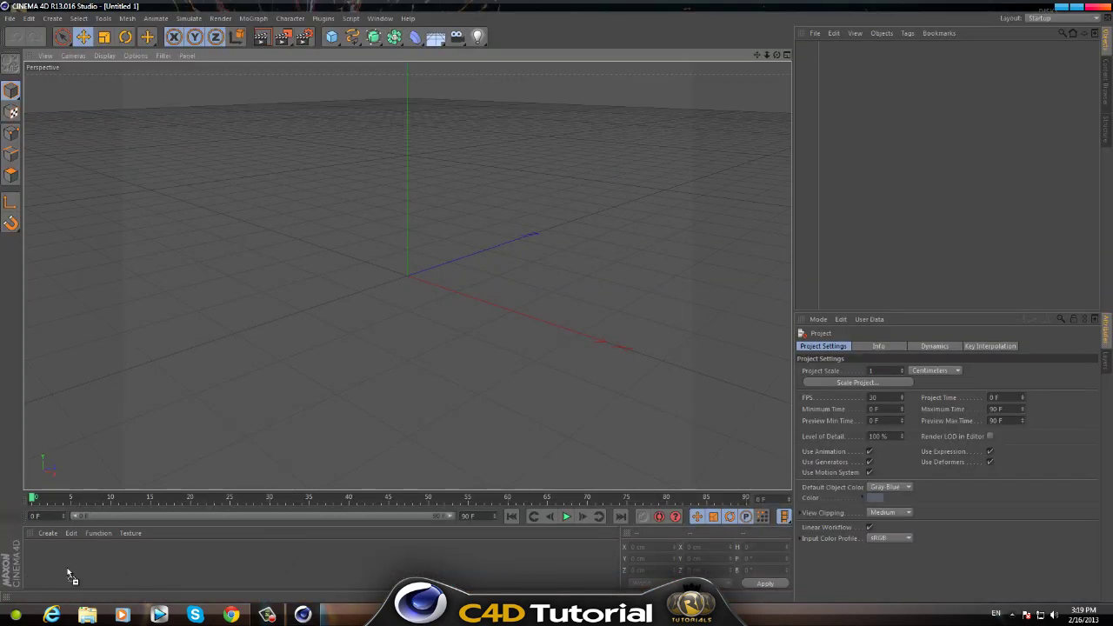
left_click_drag(71, 578, 57, 559)
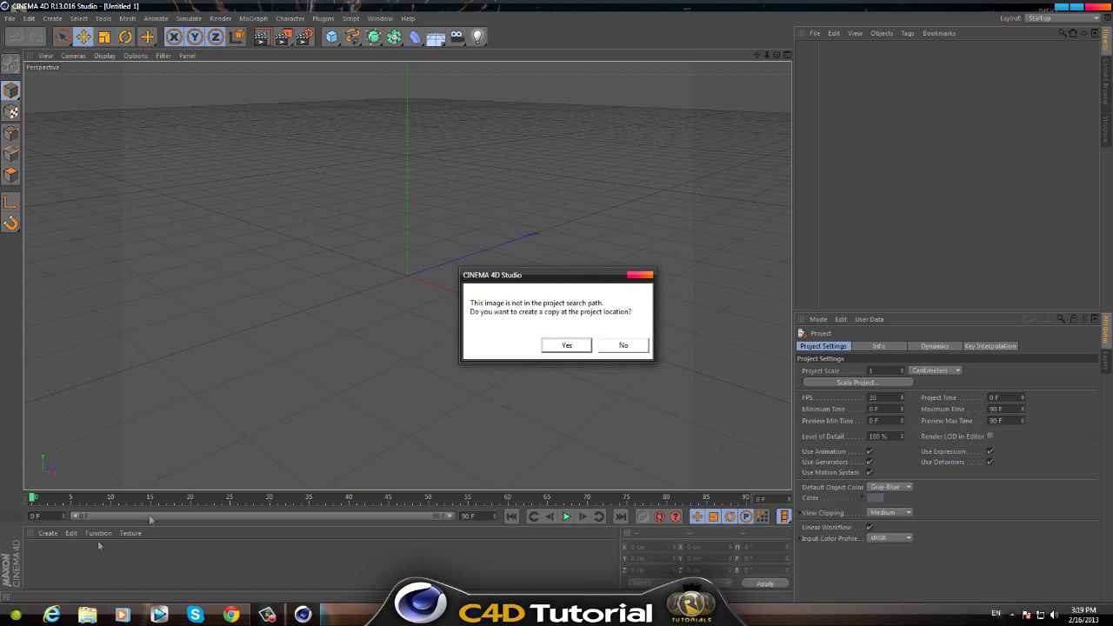
Keep the texture at its current location and open the new Mat material for editing.
left_click(623, 346)
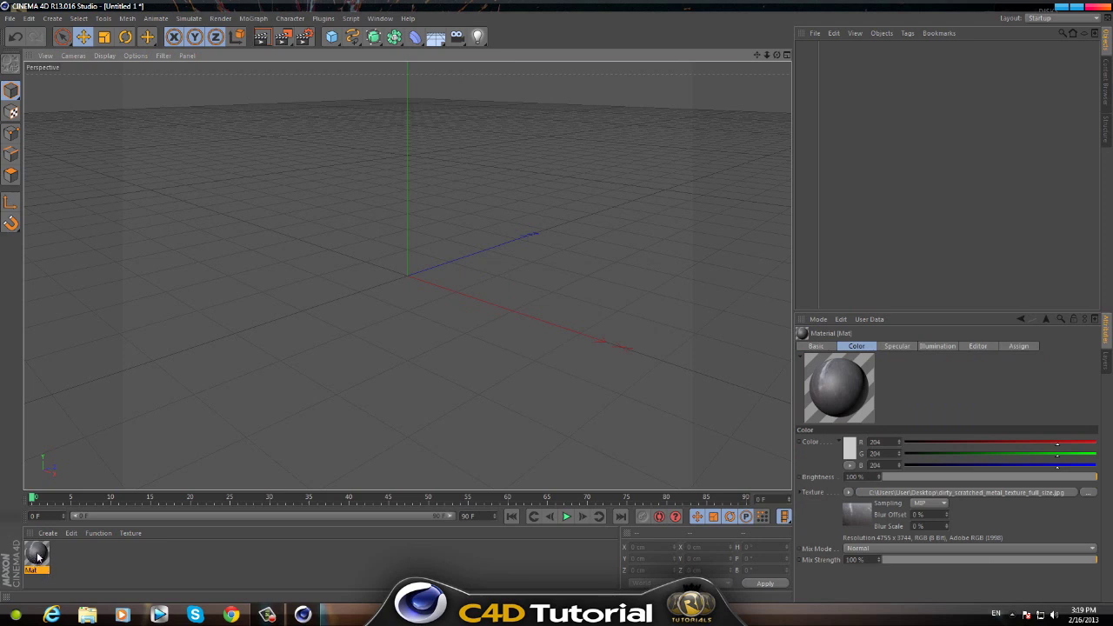
double_click(38, 553)
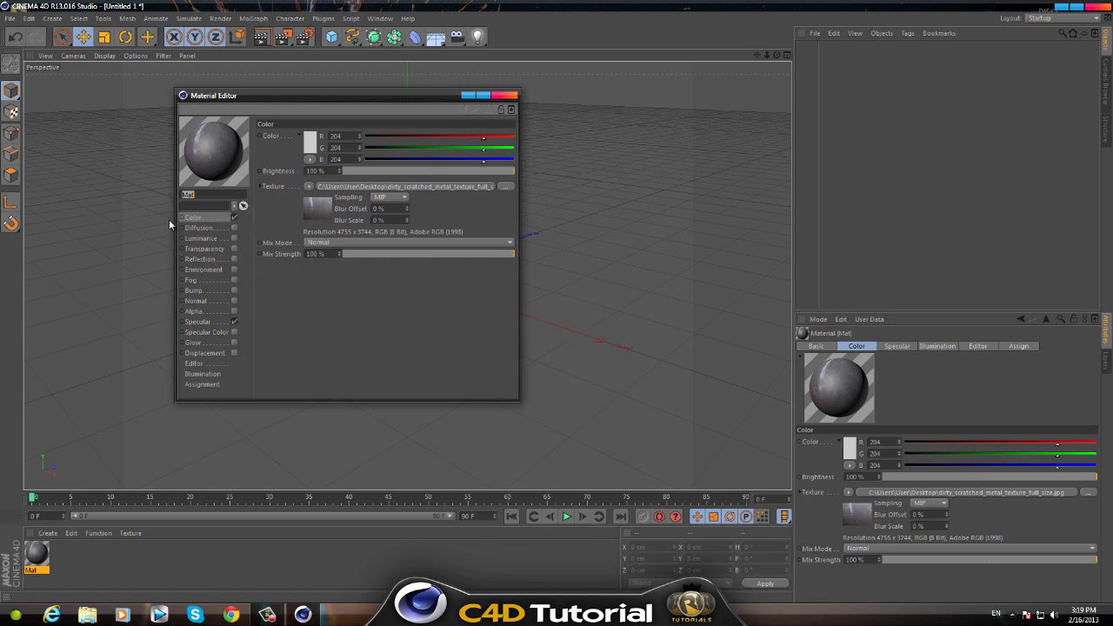
Enable Mat's Diffusion with the dirty_scratched_metal_texture_full_size.jpg bitmap and tick Affect Reflection.
left_click(213, 228)
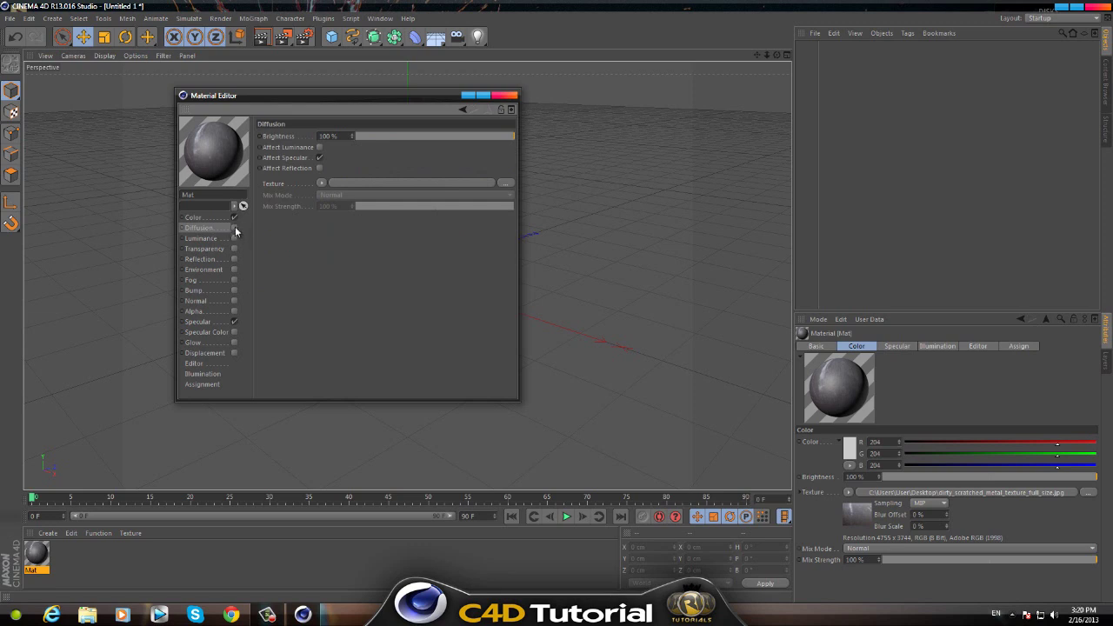
left_click(234, 228)
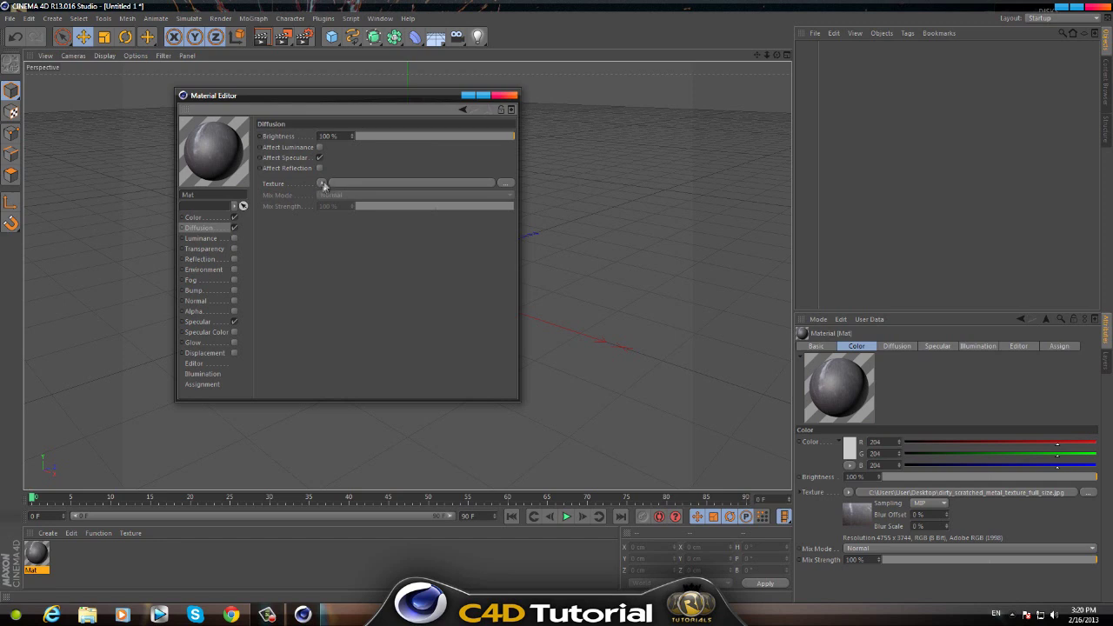
left_click(321, 184)
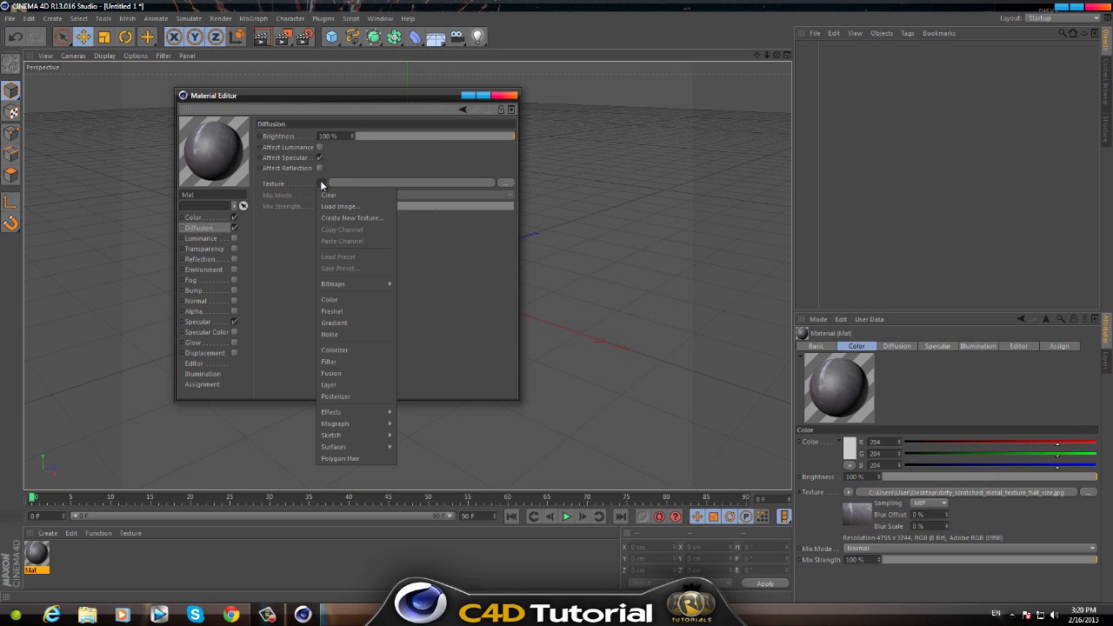
mouse_move(347, 288)
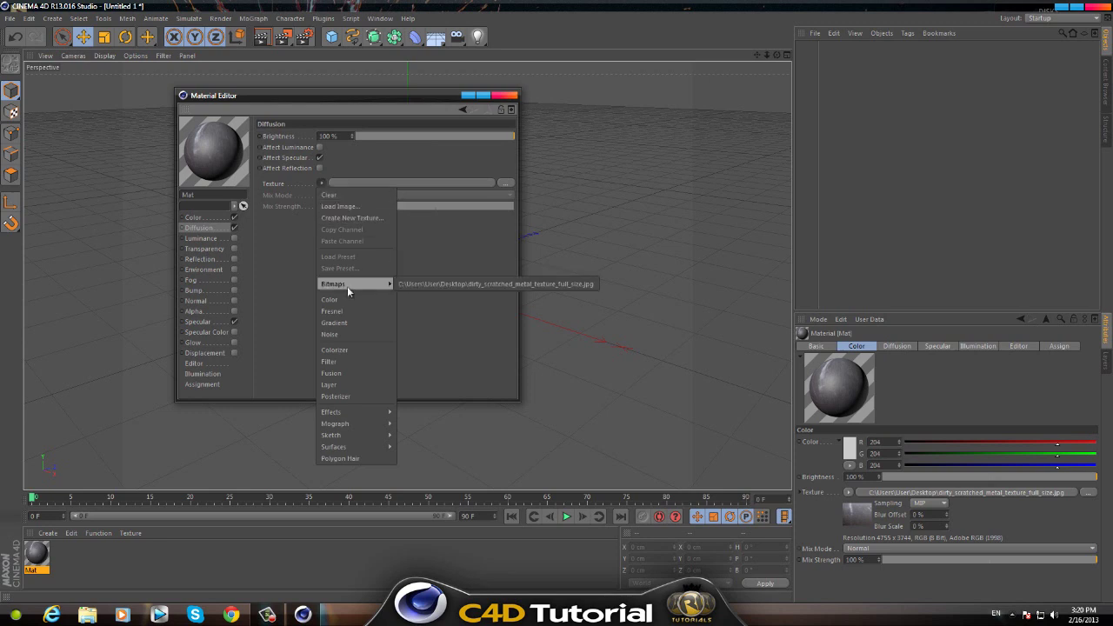
left_click(424, 285)
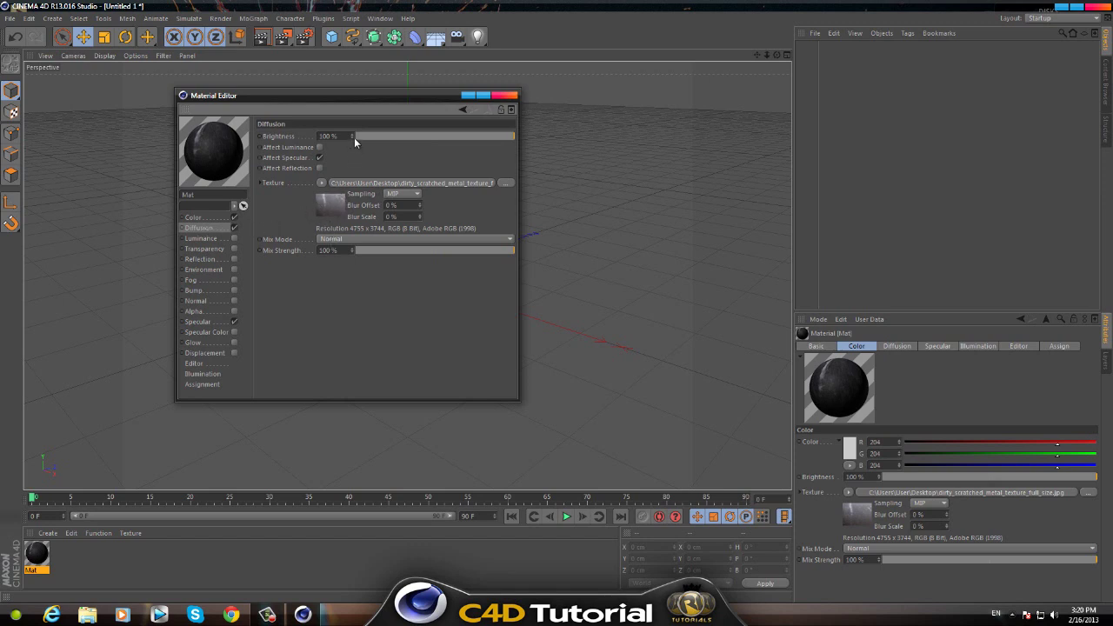
left_click(319, 169)
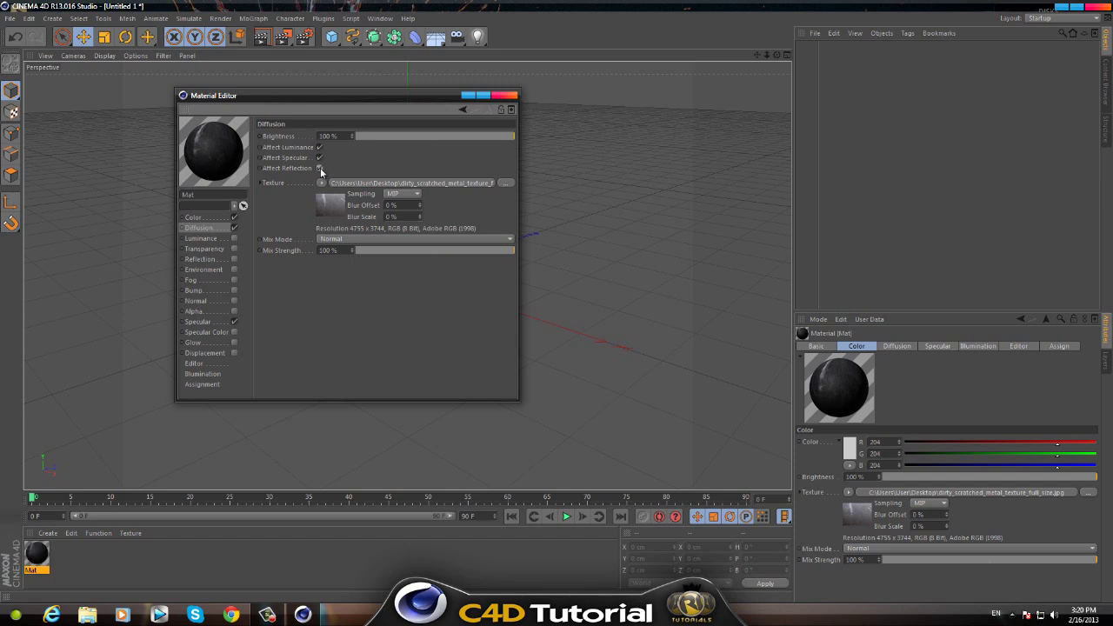
Enable Mat's Bump channel with the scratched metal texture at 72% strength.
left_click(234, 290)
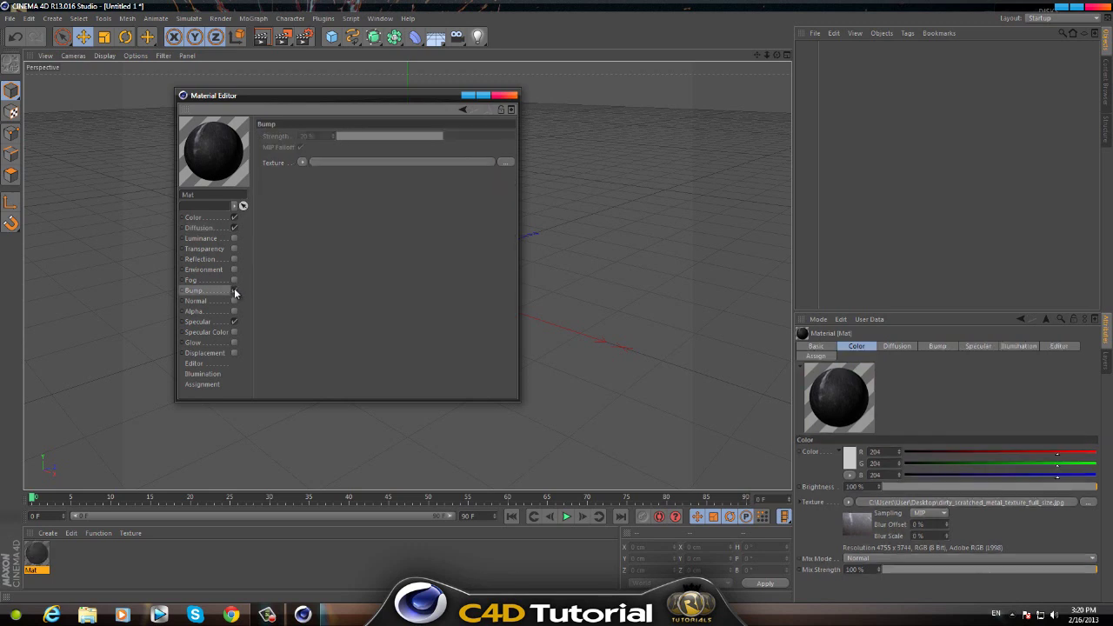
left_click(302, 164)
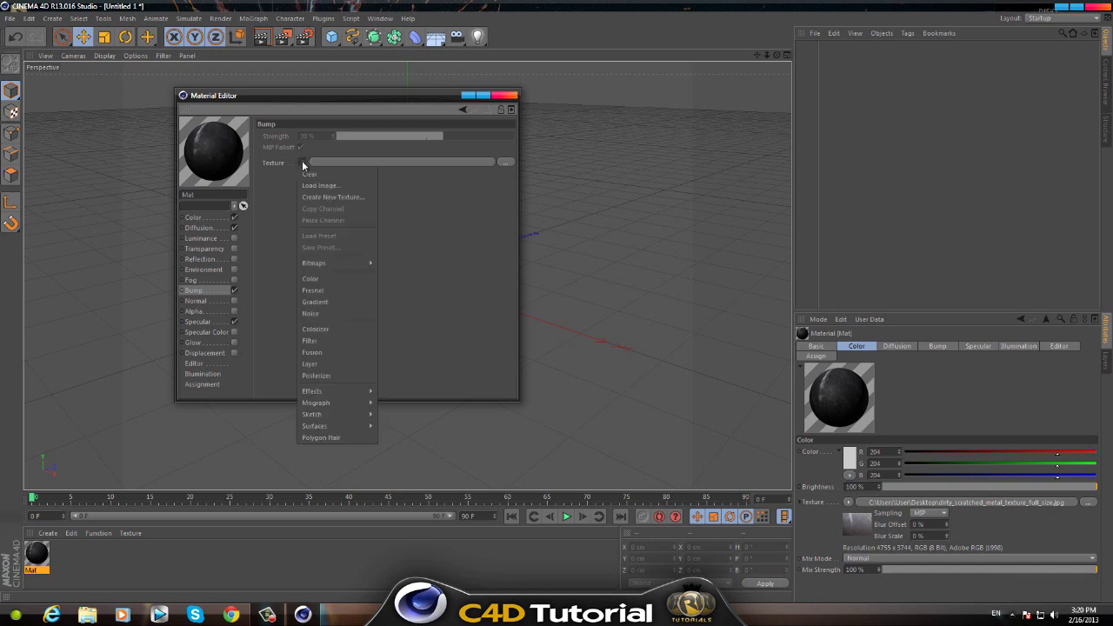
left_click(304, 163)
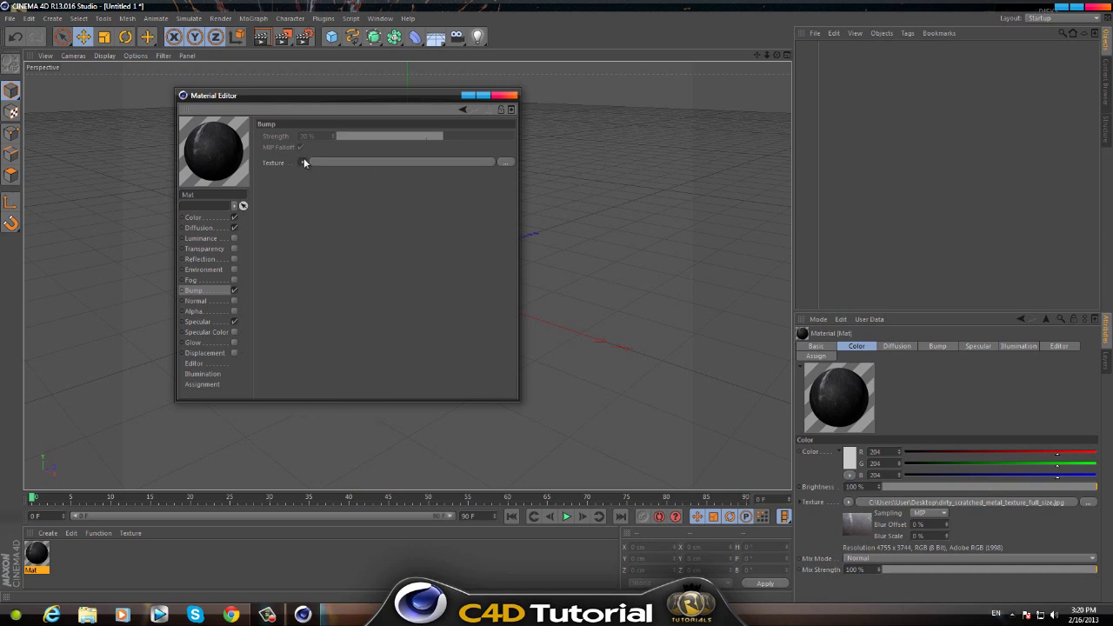
left_click(301, 164)
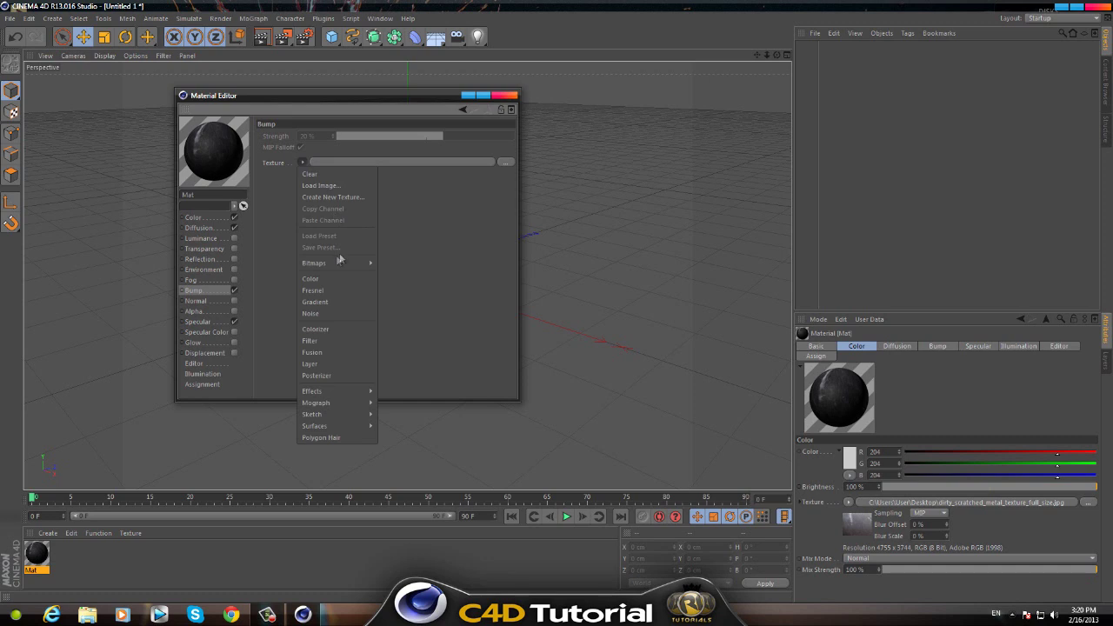
mouse_move(324, 263)
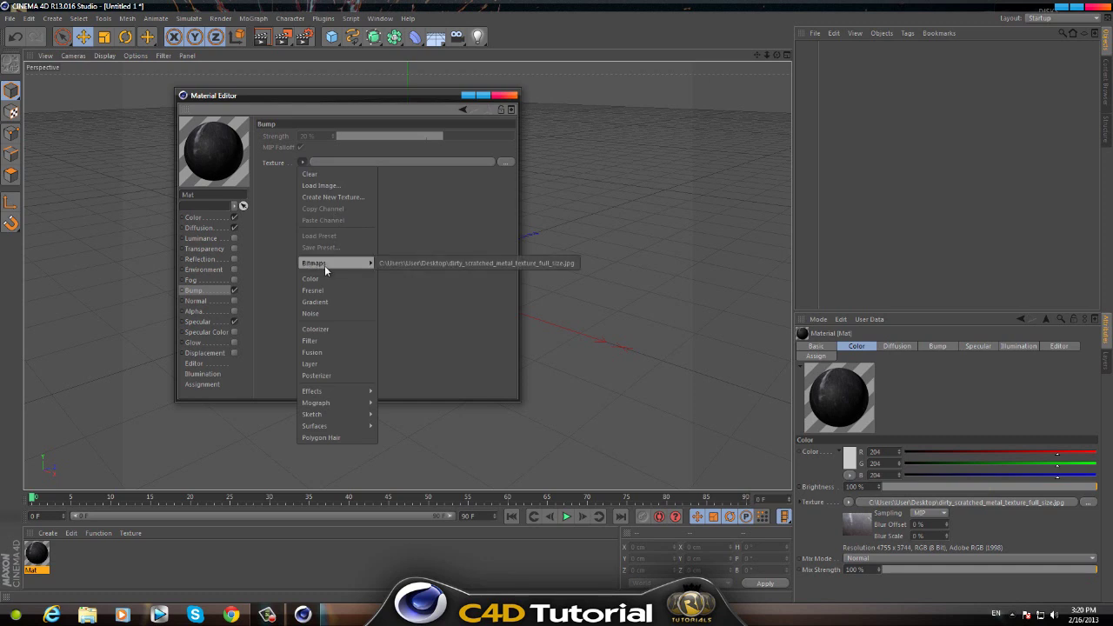
left_click(407, 259)
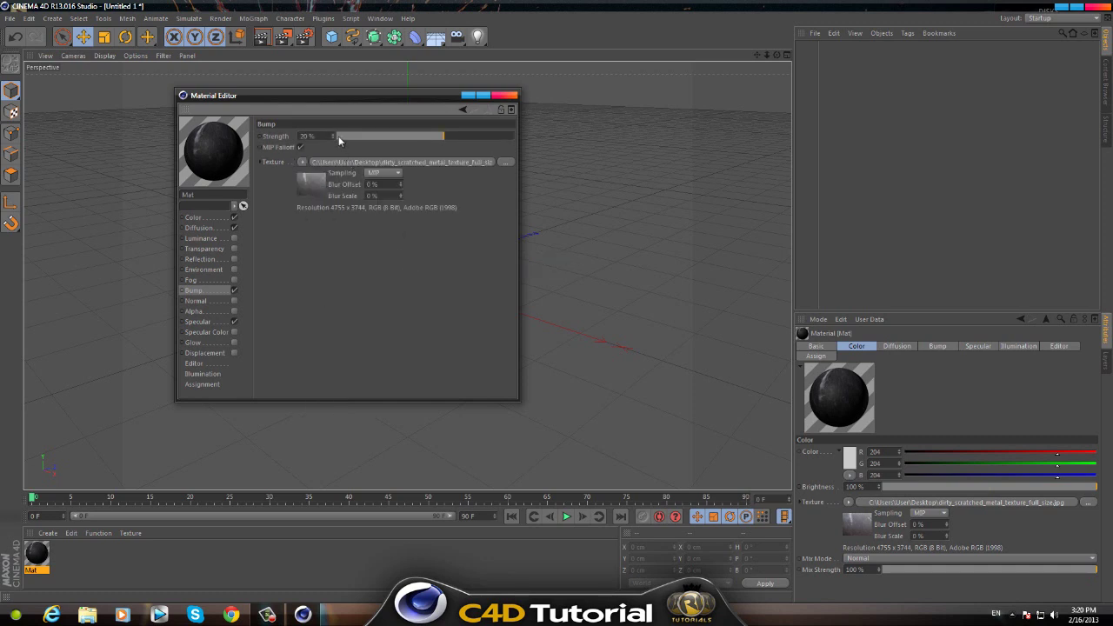
left_click_drag(331, 136, 334, 137)
Set the bump texture's exposure to 0.7 and black point to 1.09.
left_click(313, 183)
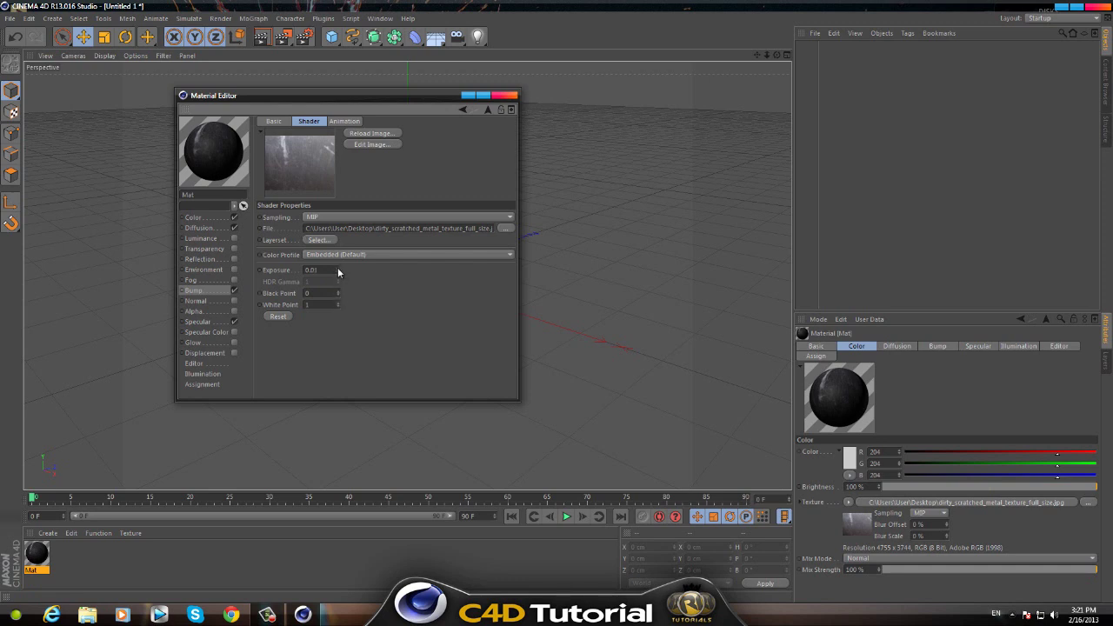
left_click_drag(337, 270, 337, 270)
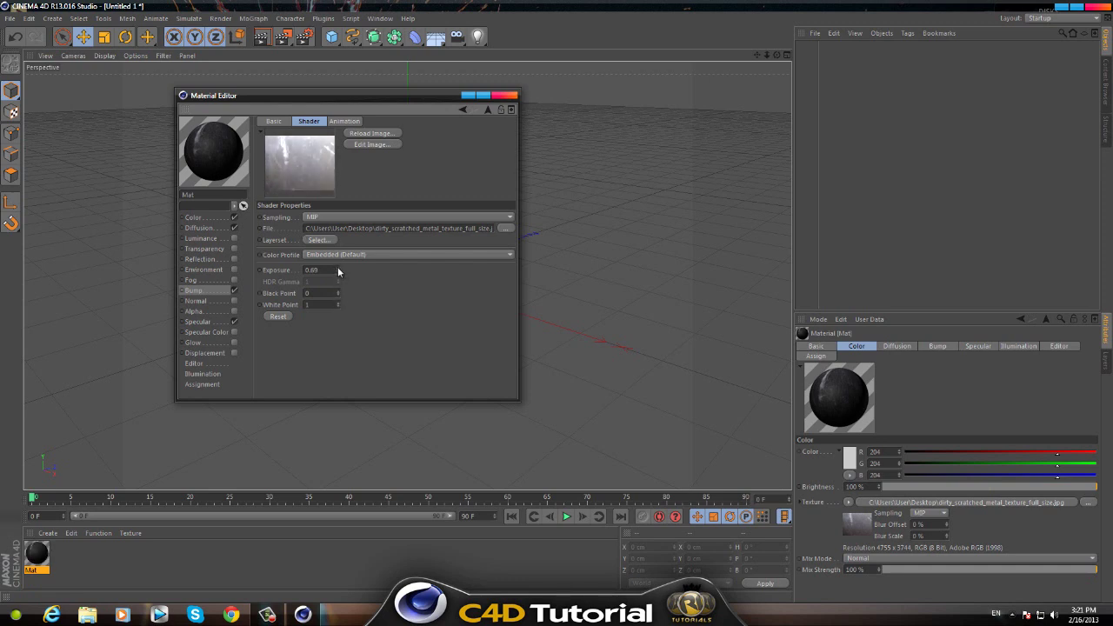
left_click(337, 267)
left_click_drag(337, 293, 338, 306)
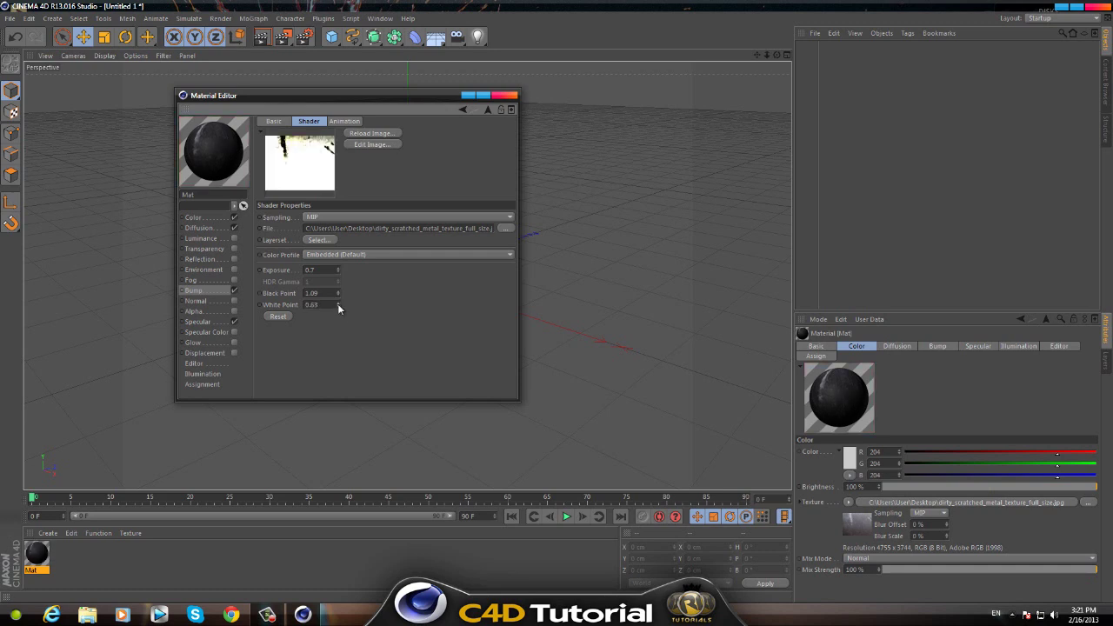
left_click_drag(338, 306, 338, 307)
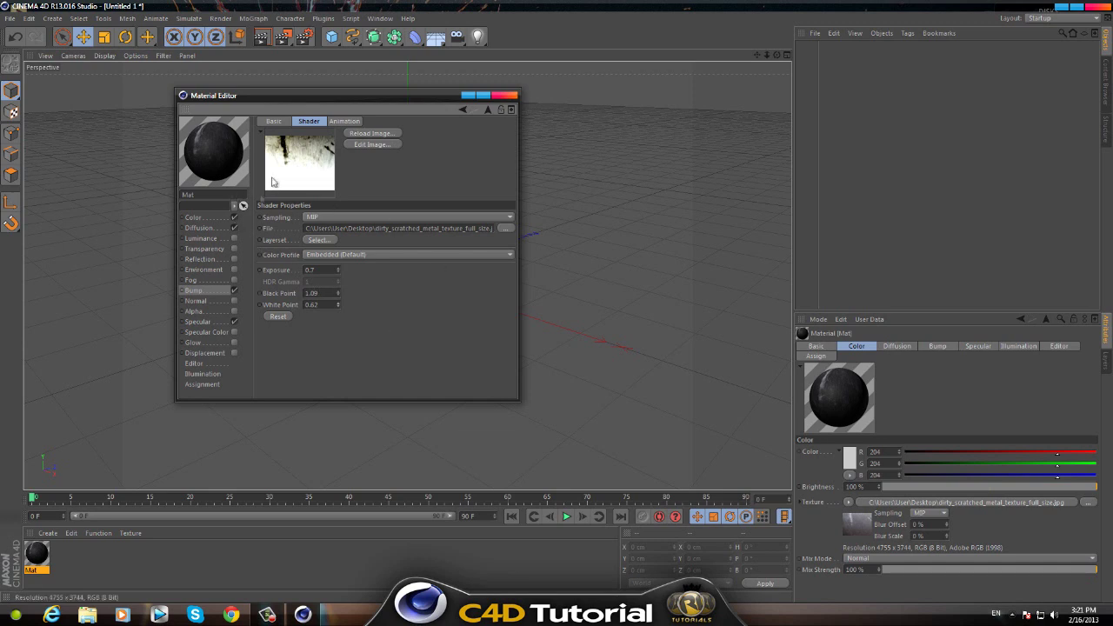
left_click(338, 293)
left_click(338, 297)
Lower the bump texture's white point to 0.4.
left_click(339, 306)
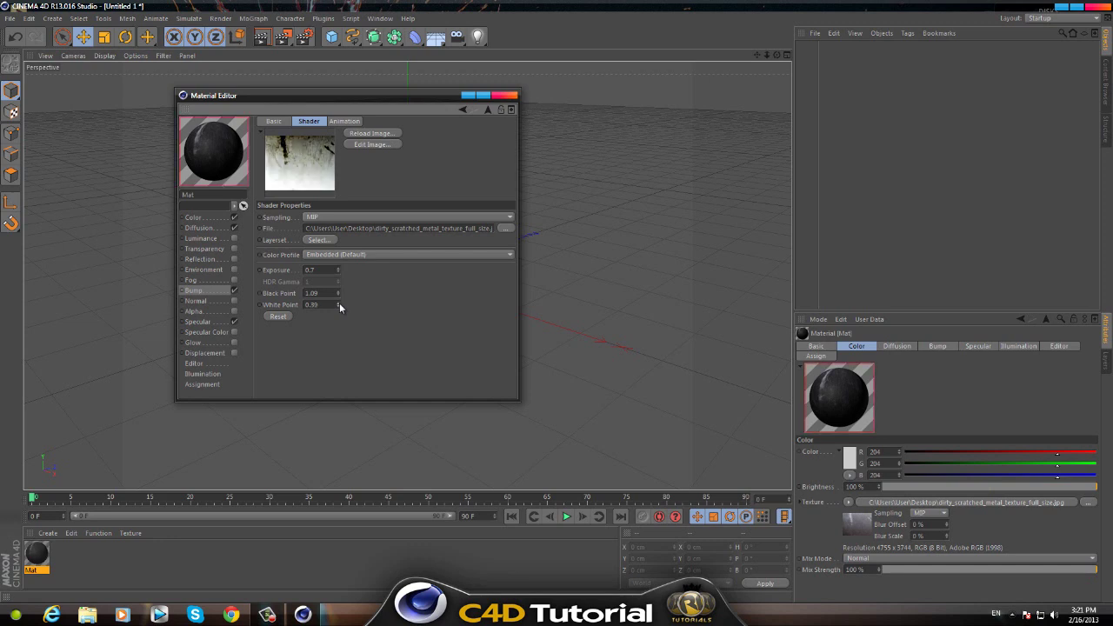
left_click(339, 306)
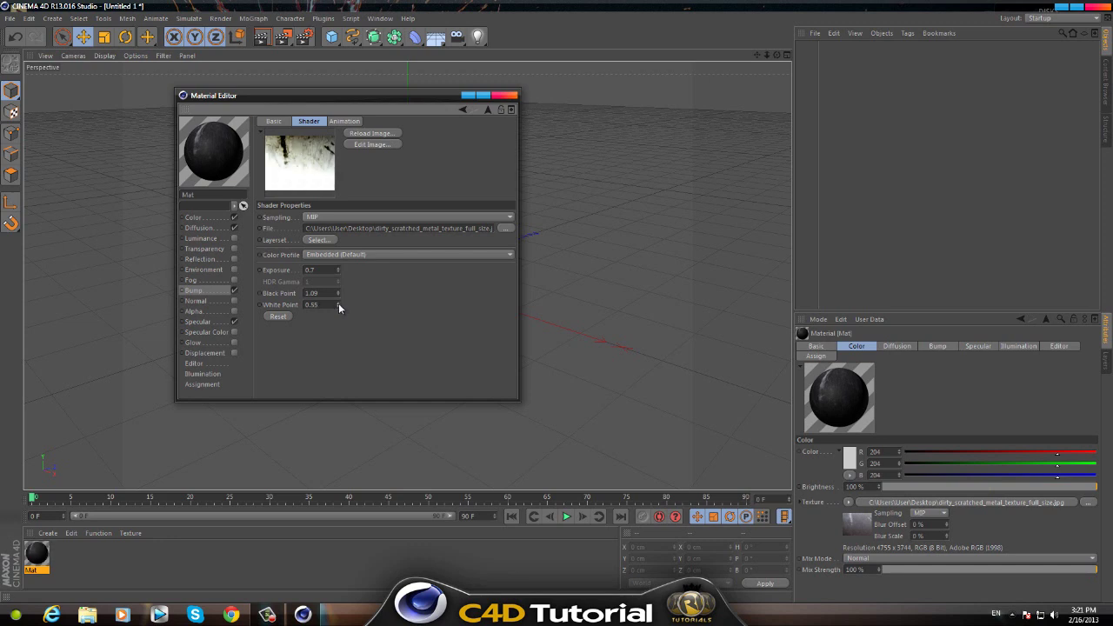
left_click(339, 306)
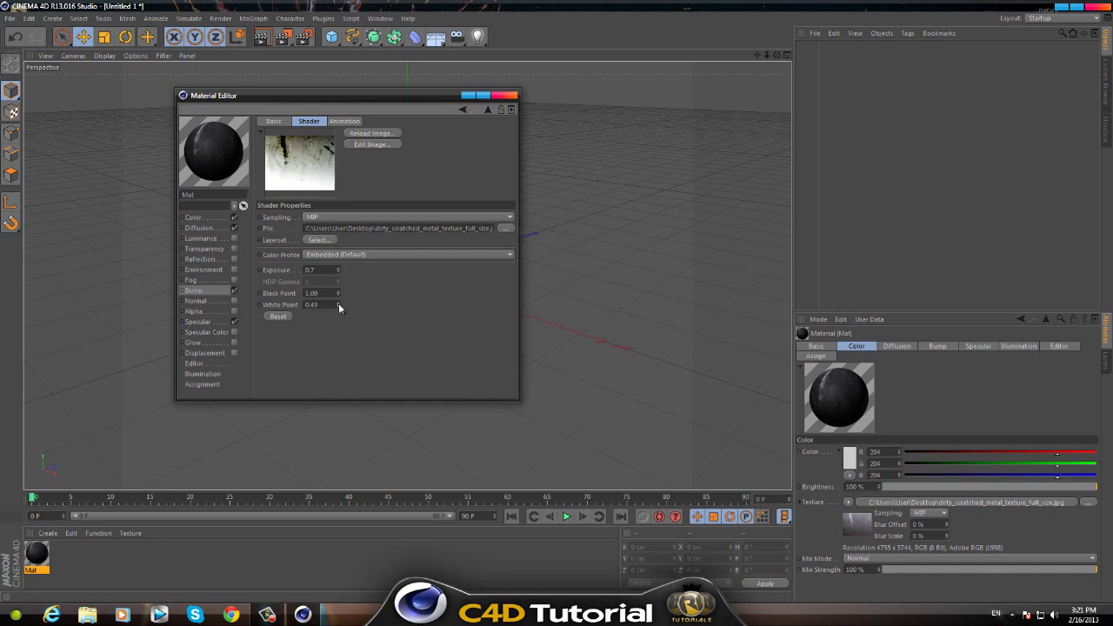
left_click(338, 303)
left_click(338, 308)
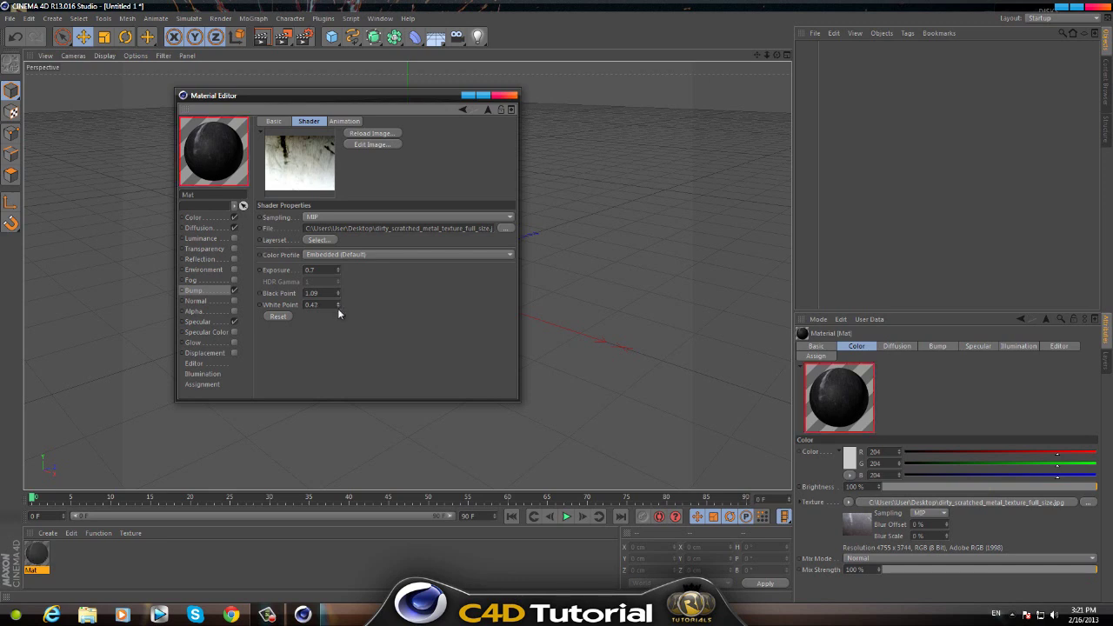
left_click(337, 302)
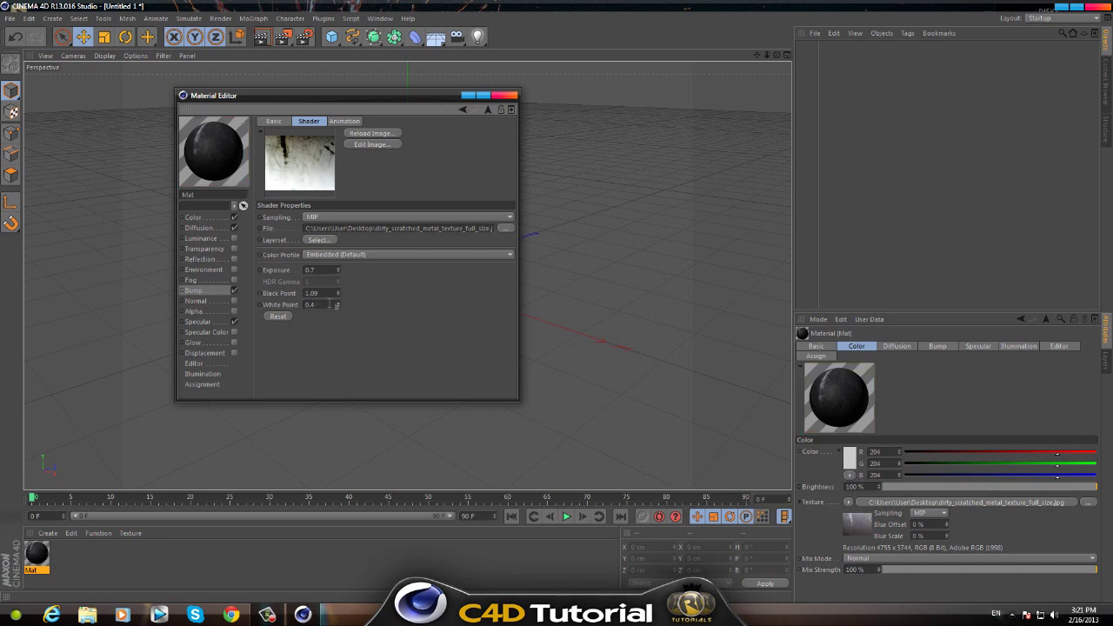
type("0.5")
Close the Material Editor and drag the saved grunge metal texture scene into Cinema 4D.
left_click(501, 97)
left_click(1062, 7)
left_click(22, 206)
mouse_move(24, 200)
left_mouse_down()
mouse_move(303, 614)
mouse_move(229, 206)
mouse_move(87, 555)
left_mouse_up()
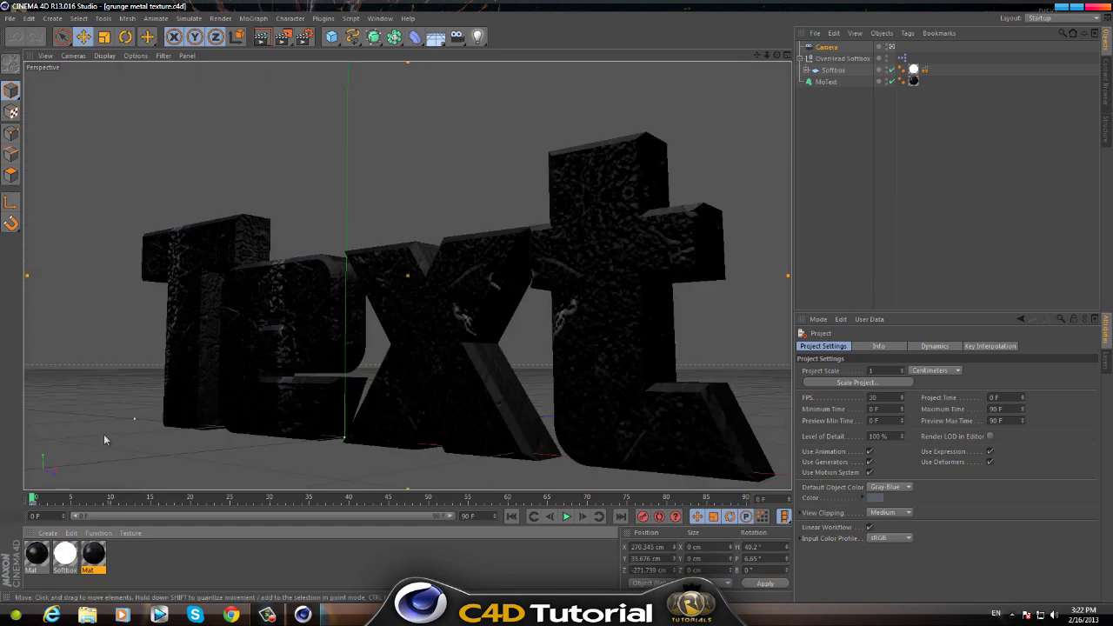
Inspect the reference Mat bump texture: exposure 0.84, black point 0.96, white point 0.35.
double_click(94, 555)
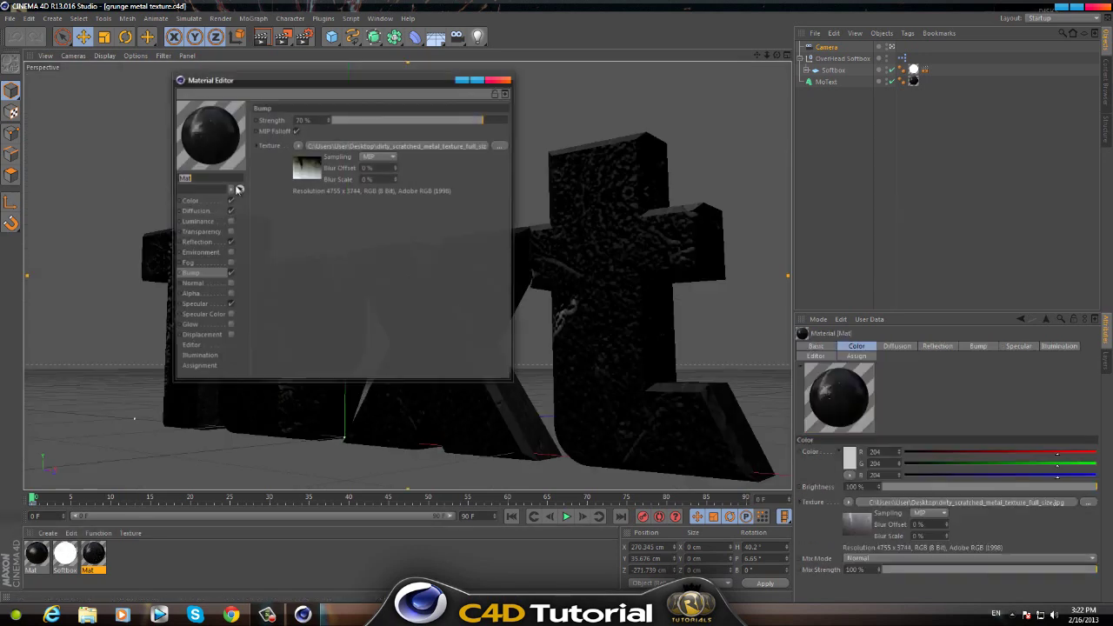
left_click(307, 174)
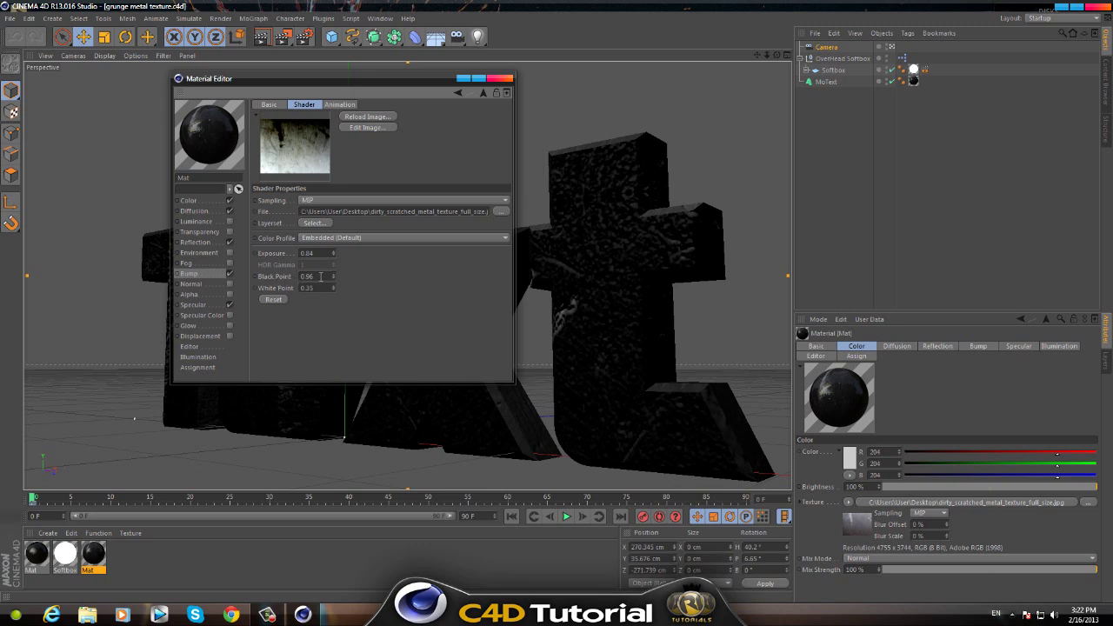
type("5")
left_click(9, 18)
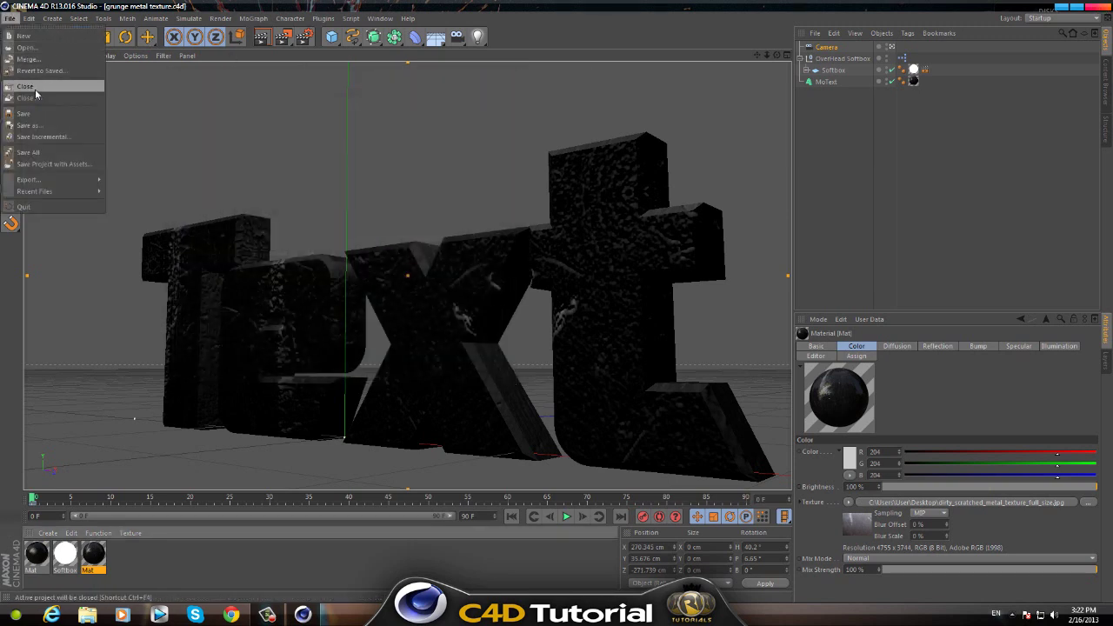
Close the reference scene and set the untitled Mat's bump texture exposure to 0.84.
left_click(44, 88)
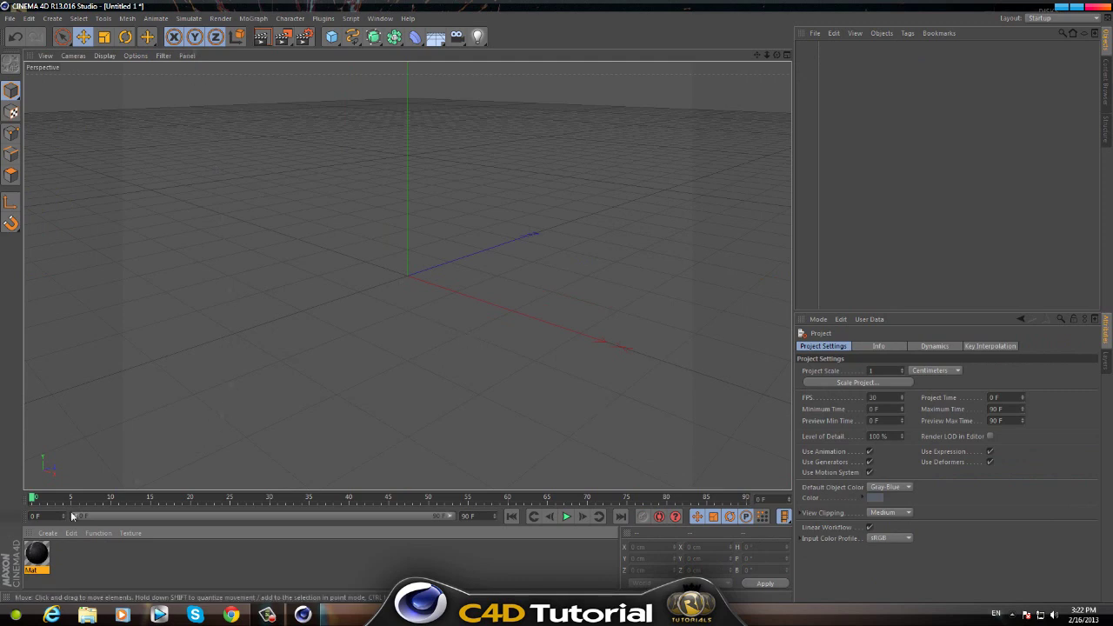
double_click(36, 553)
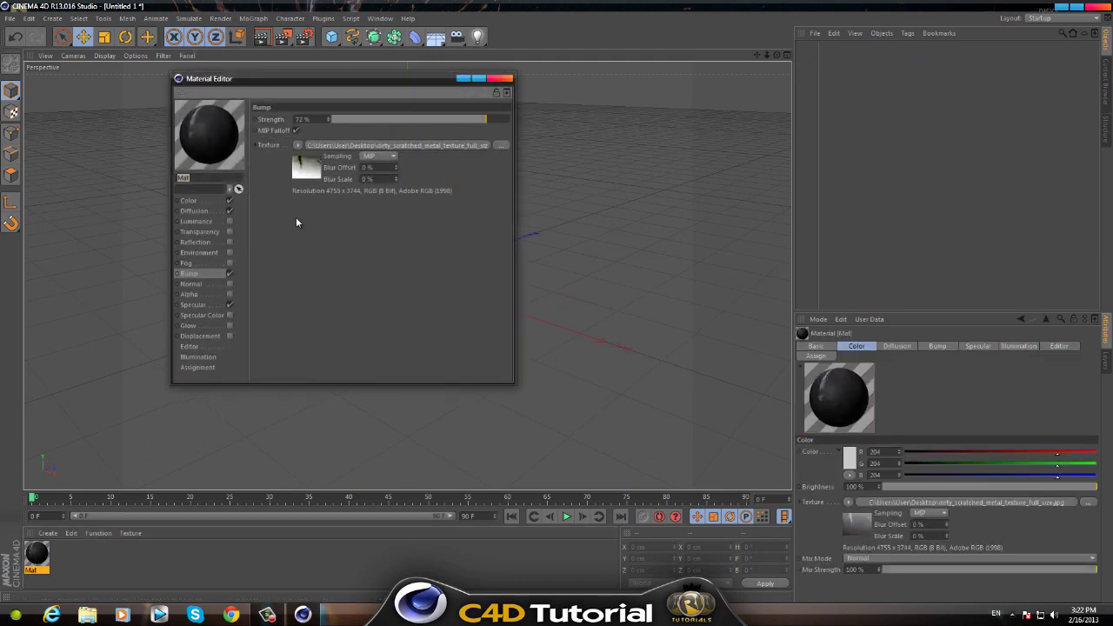
left_click(315, 170)
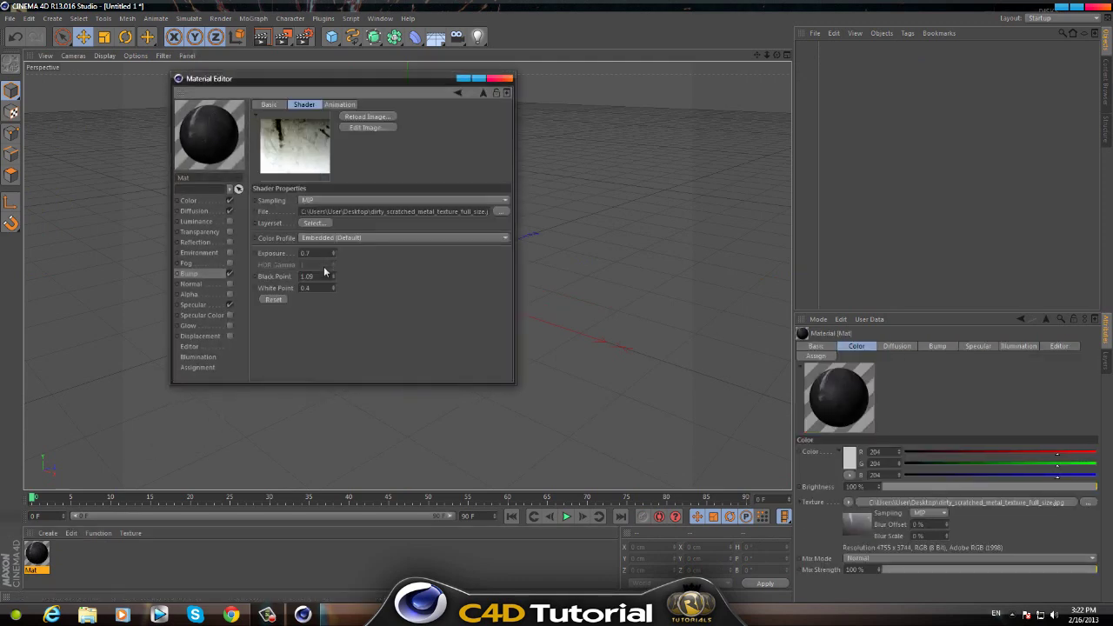
left_click_drag(333, 252, 332, 251)
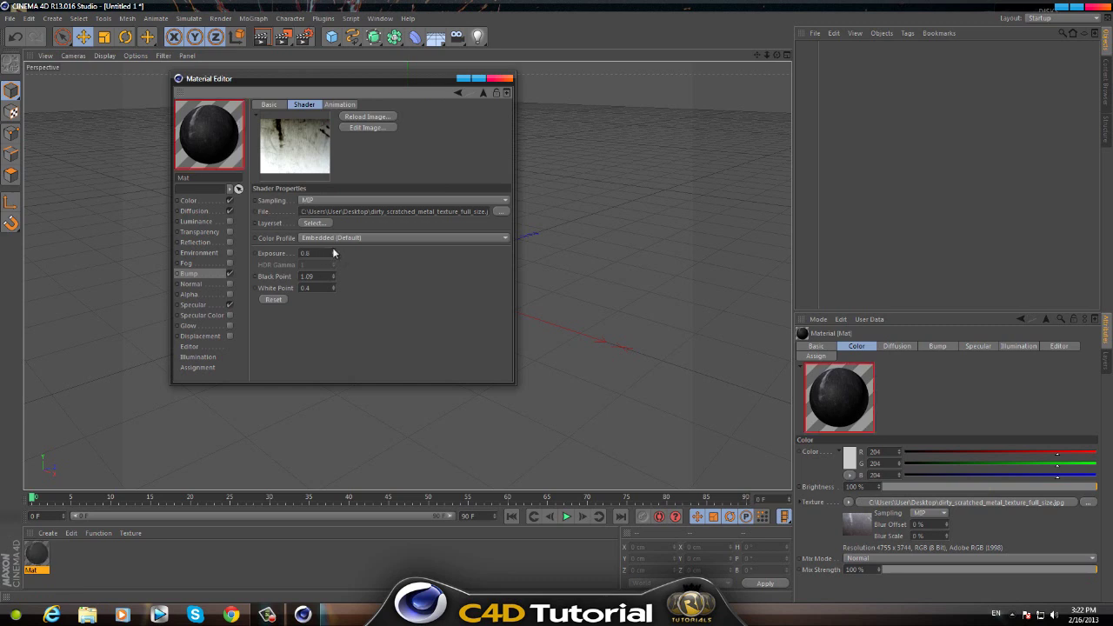
left_click_drag(333, 252, 333, 250)
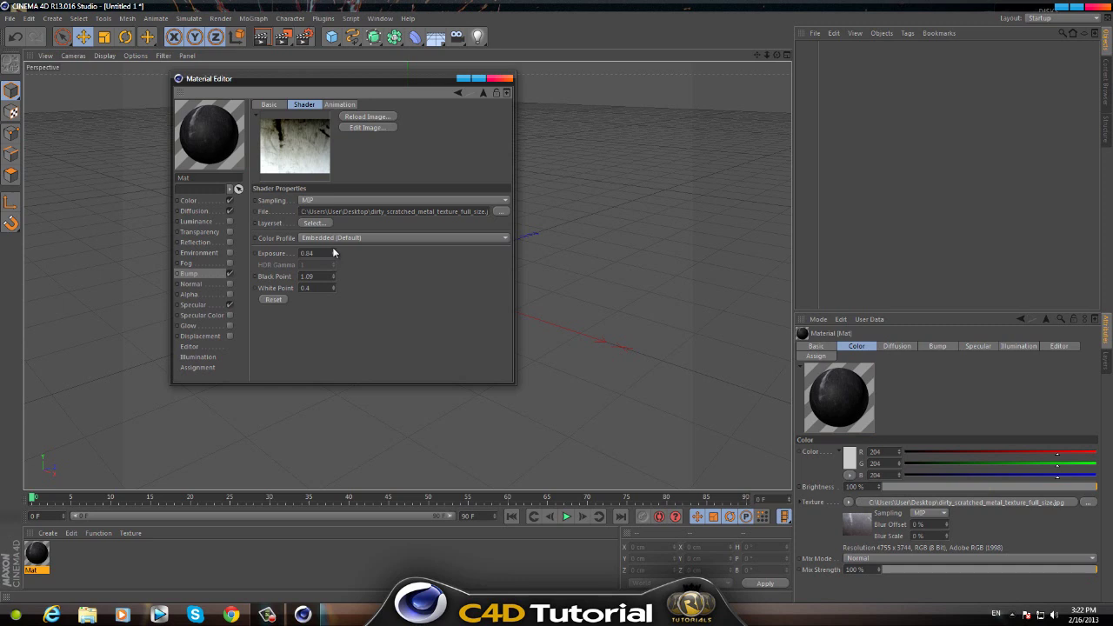
Set the bump texture's black point to 0.94 and white point to 0.35.
left_click_drag(337, 276, 336, 278)
left_click(335, 276)
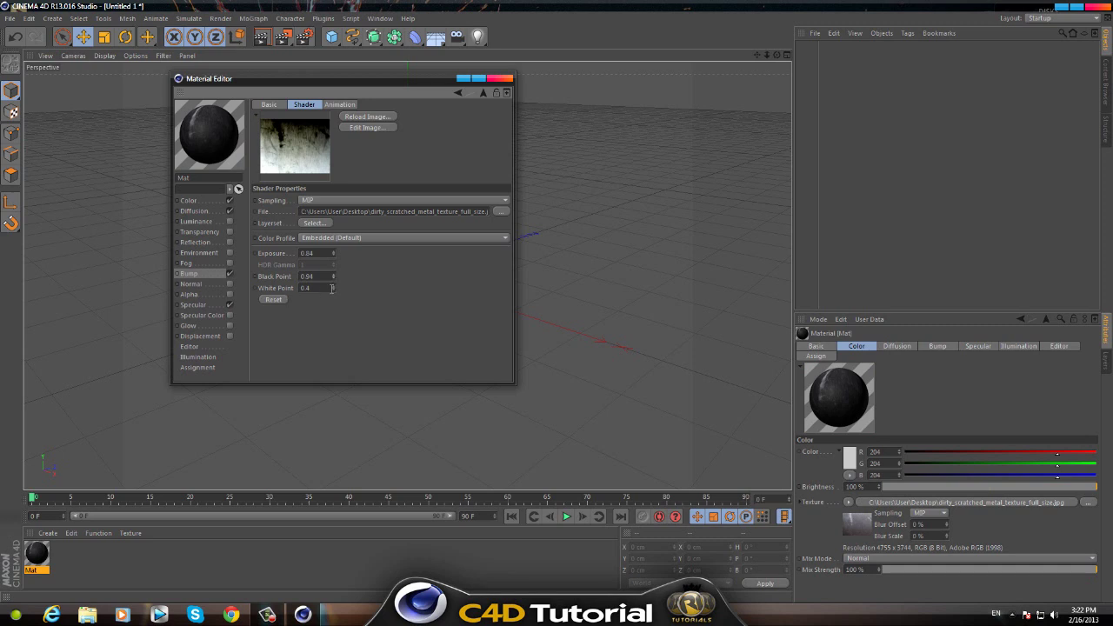
left_click(332, 290)
left_click(333, 291)
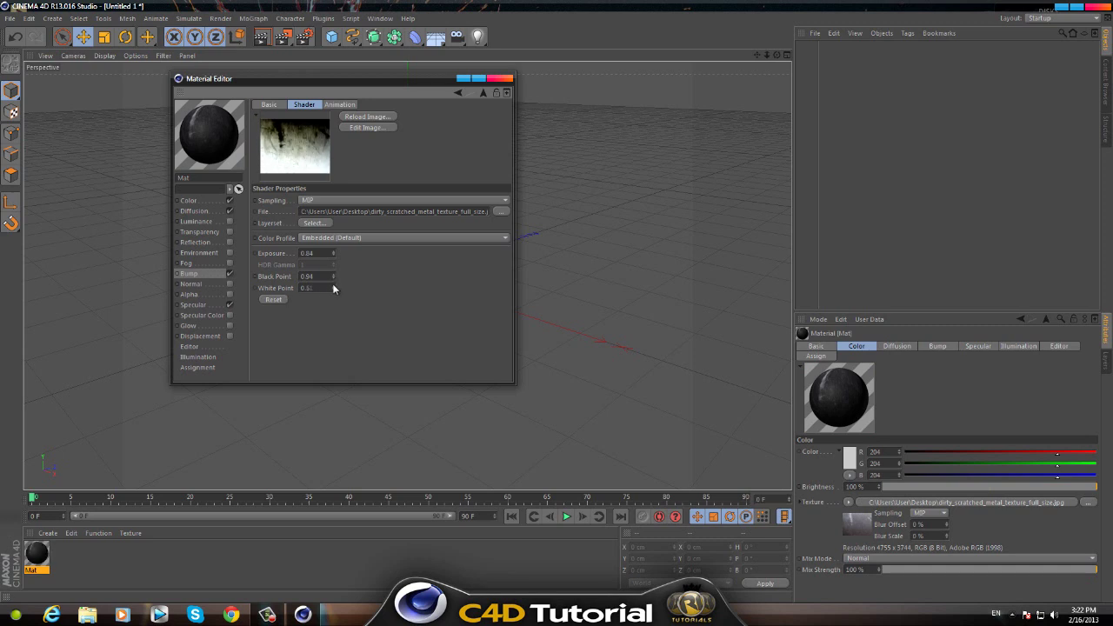
left_click(333, 290)
left_click(333, 291)
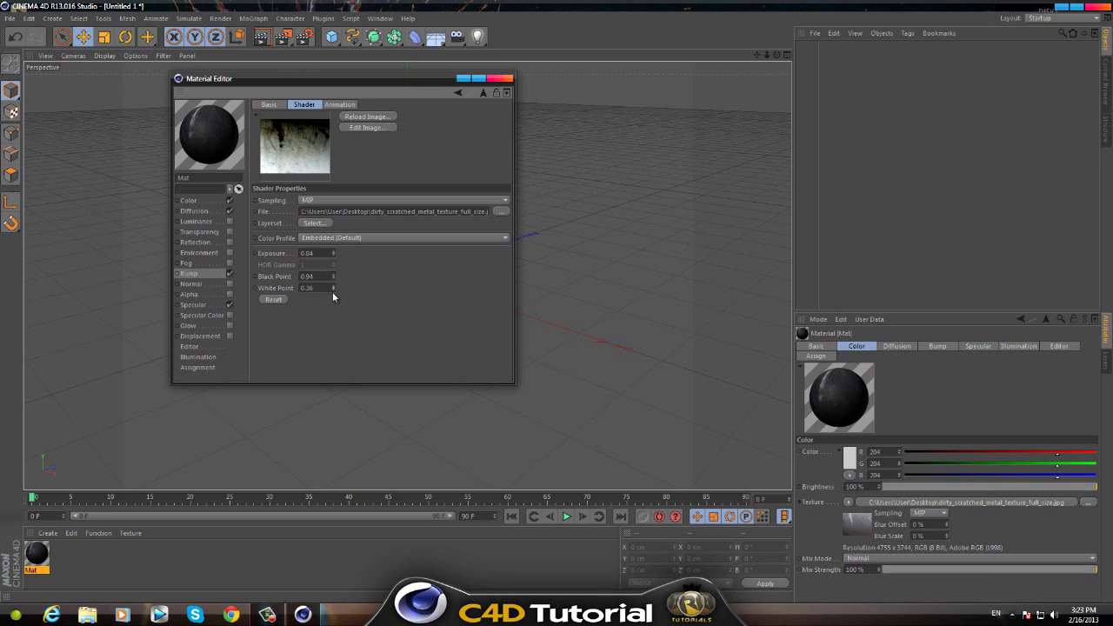
left_click(333, 291)
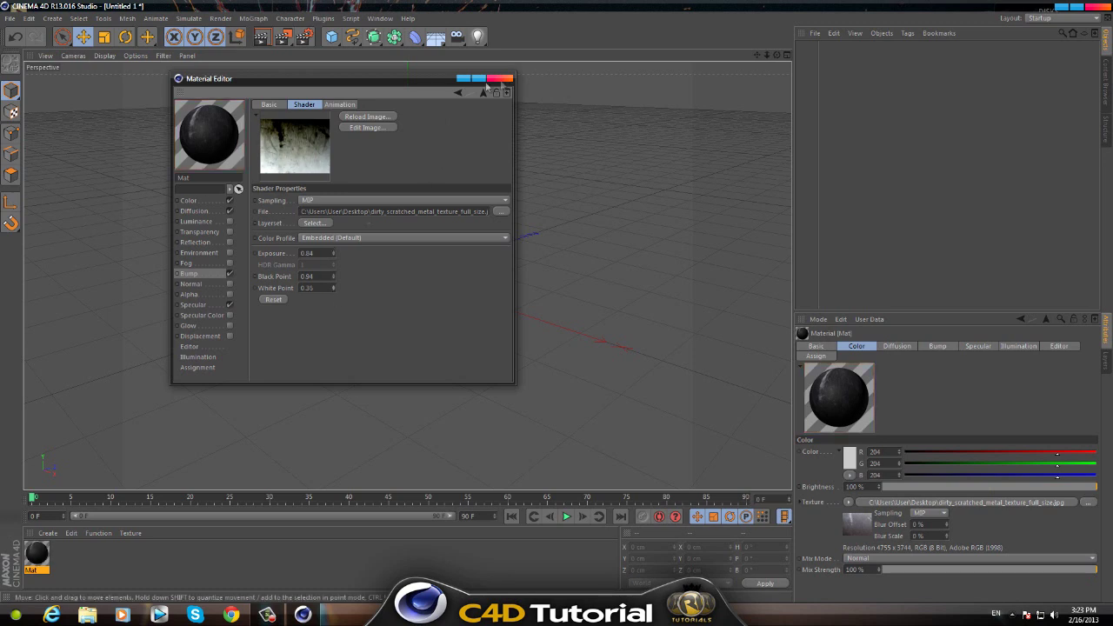
left_click(206, 272)
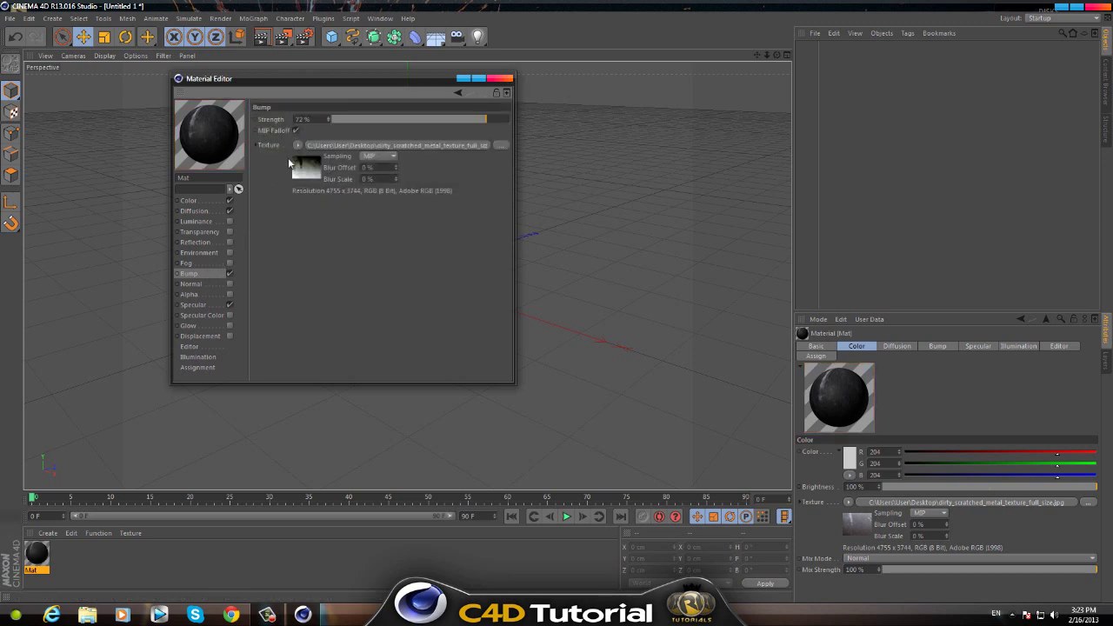
Enable Reflection on the material and load a Fresnel shader as its texture.
left_click(229, 242)
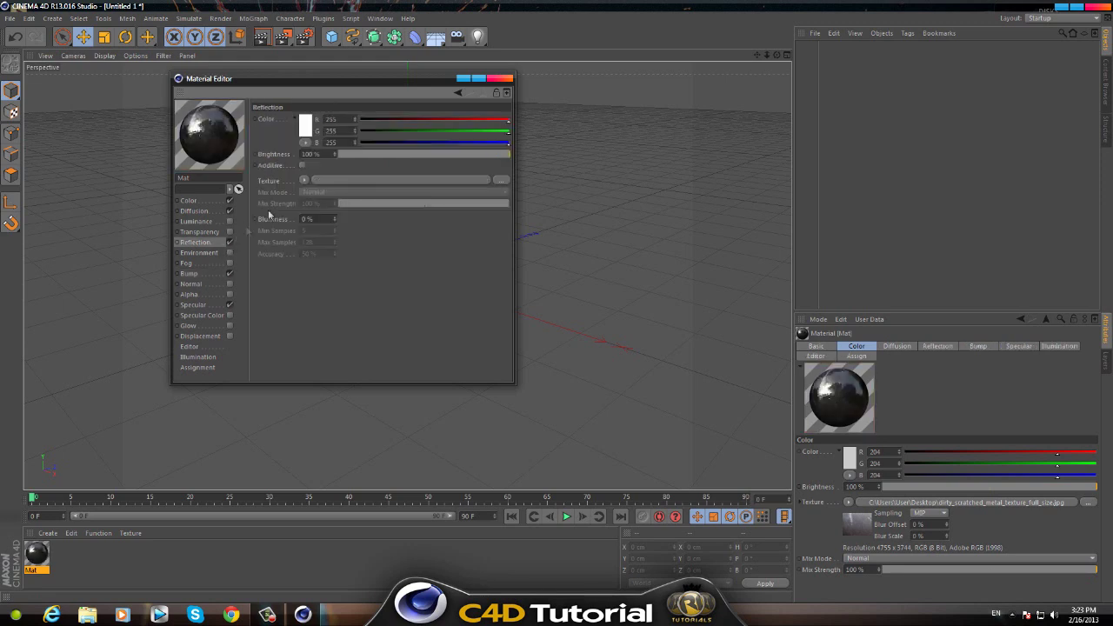
left_click(305, 180)
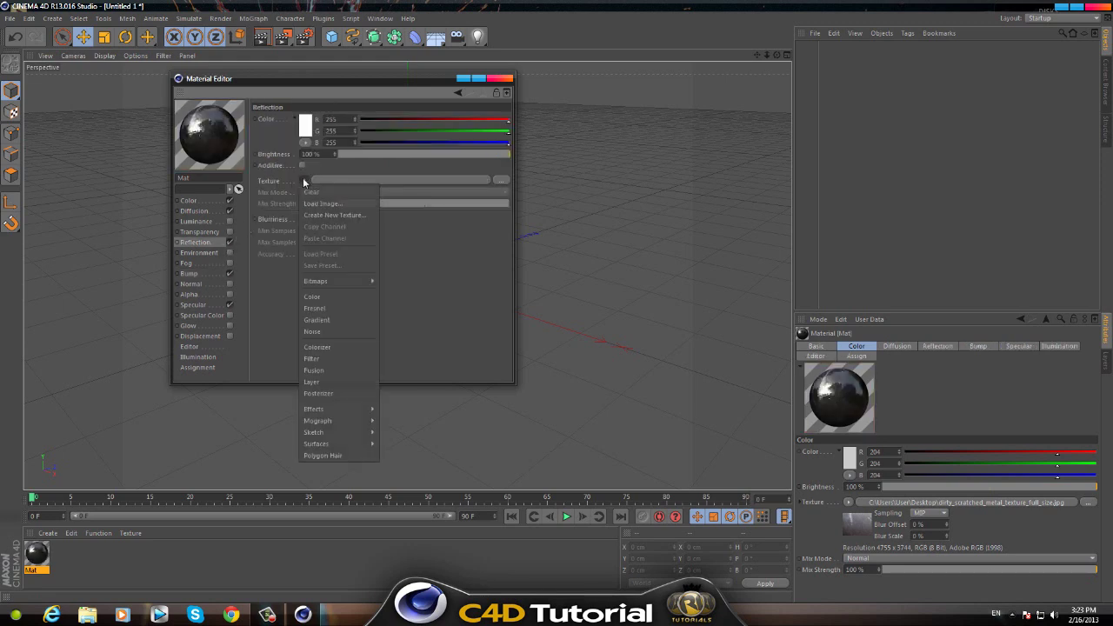
left_click(337, 309)
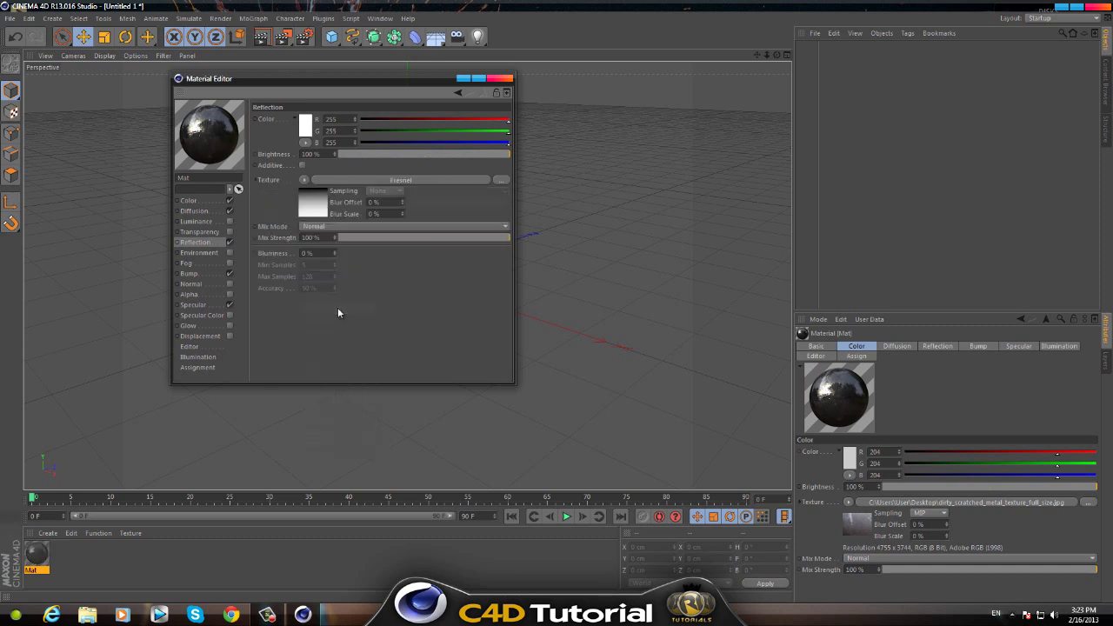
left_click(318, 207)
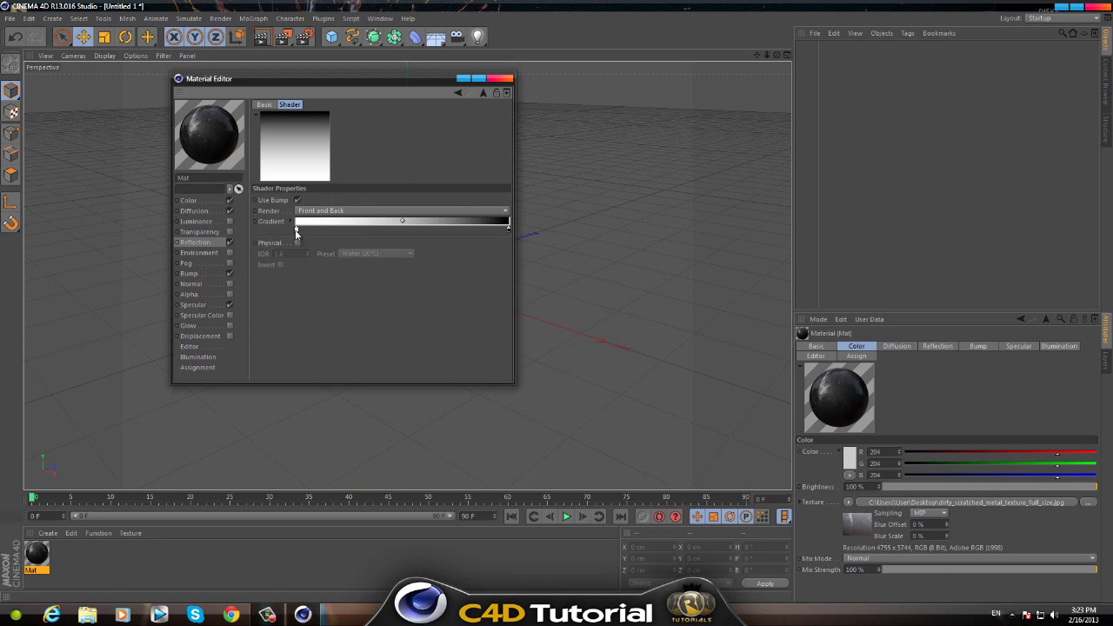
Recolour the Fresnel gradient from light grey (202) on the left to dark grey on the right.
double_click(295, 229)
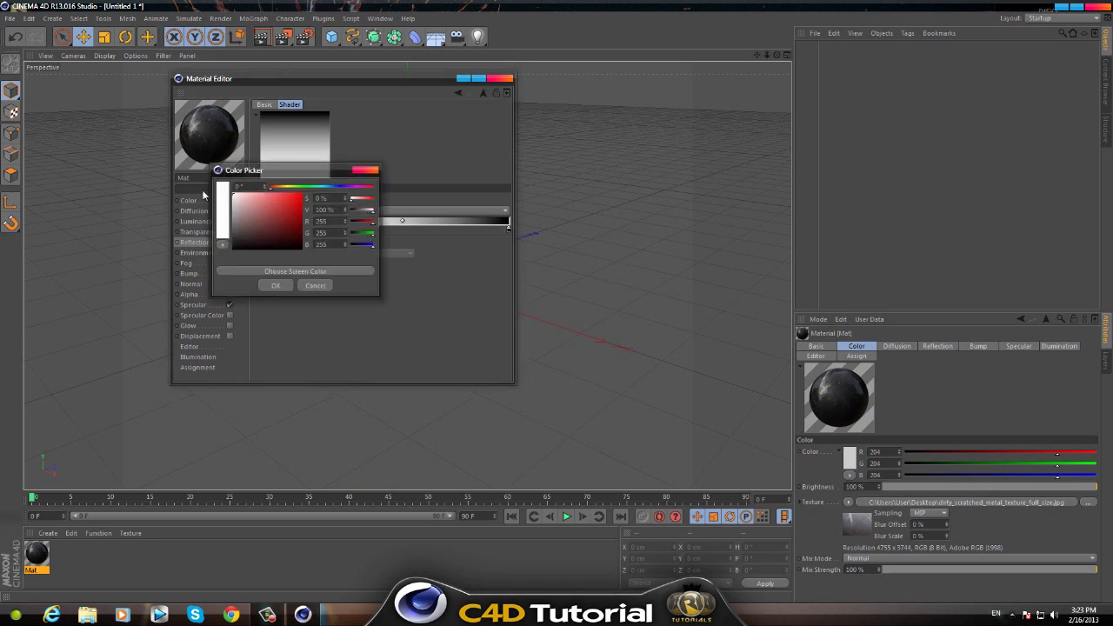
left_click_drag(203, 196, 195, 210)
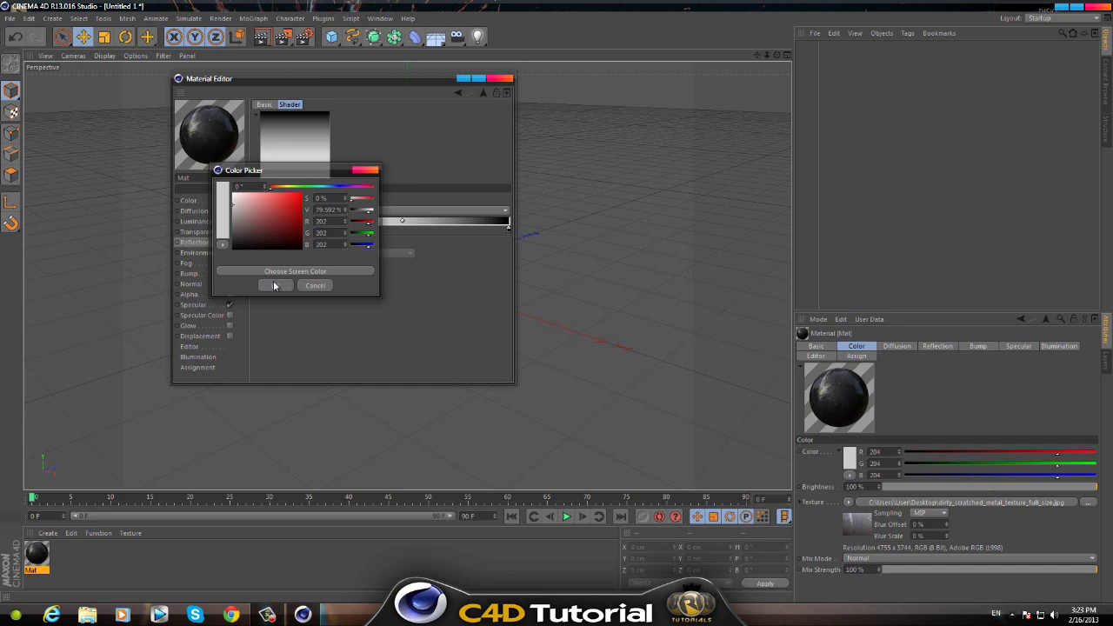
left_click(274, 286)
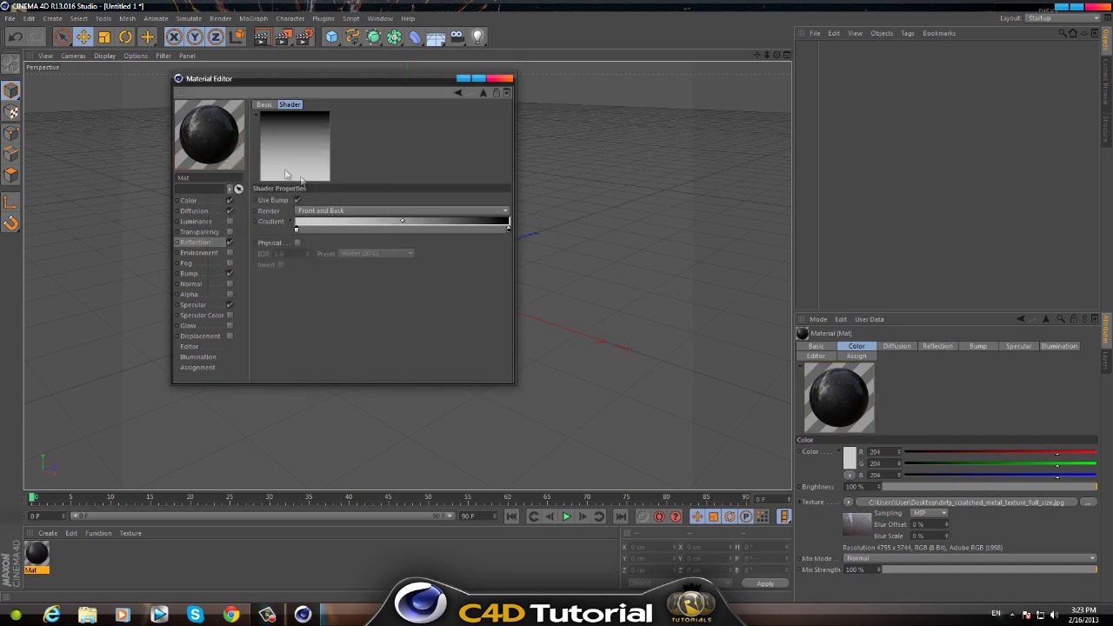
double_click(509, 228)
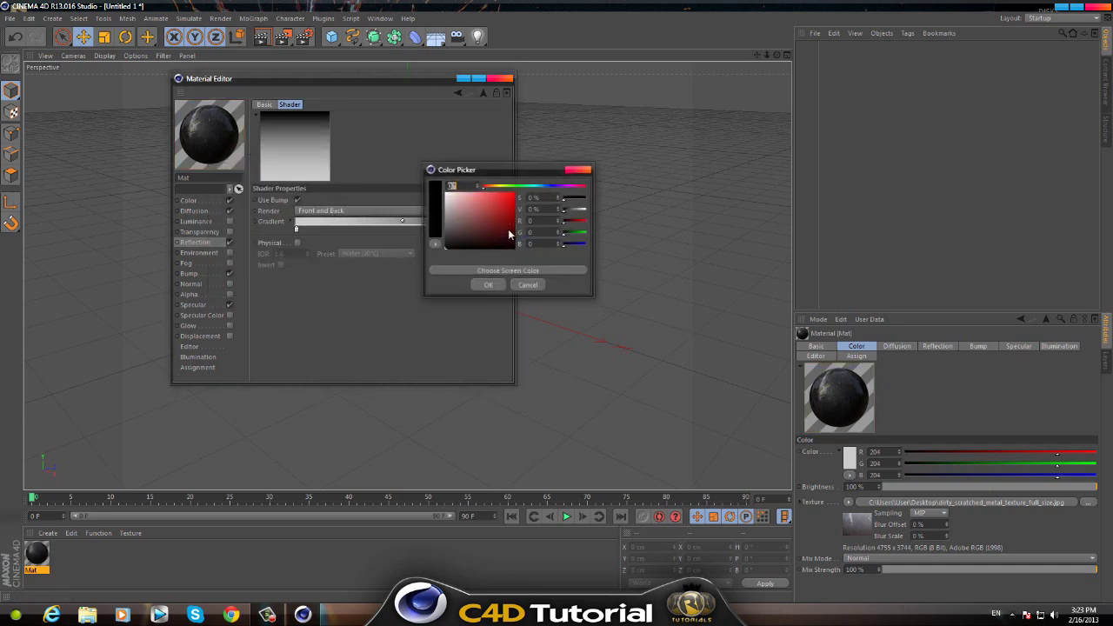
left_click_drag(437, 228, 386, 231)
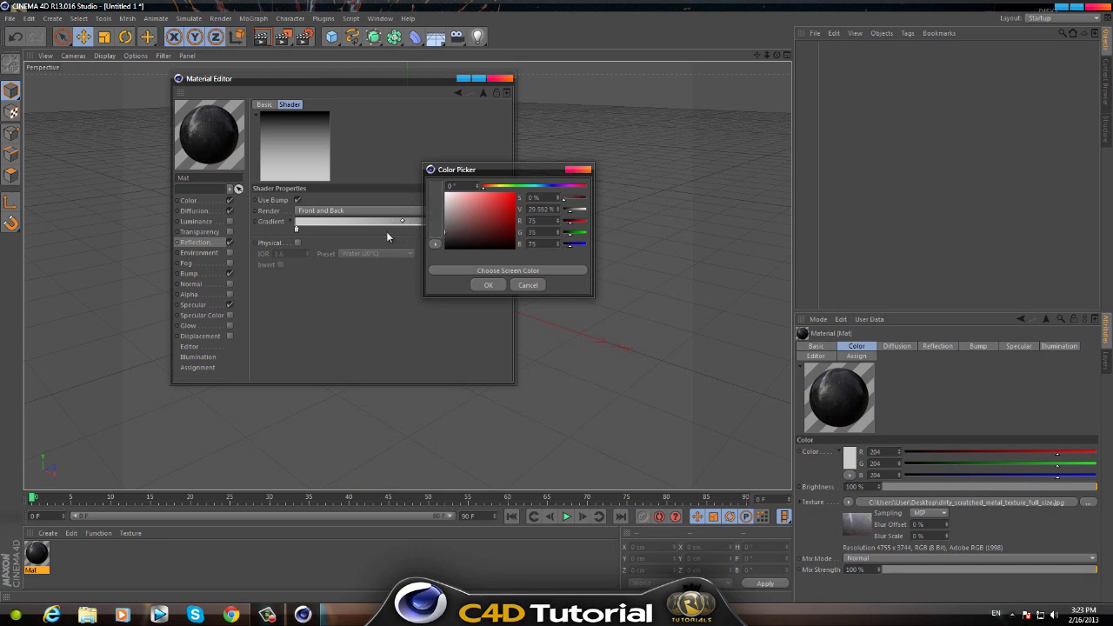
left_click(489, 285)
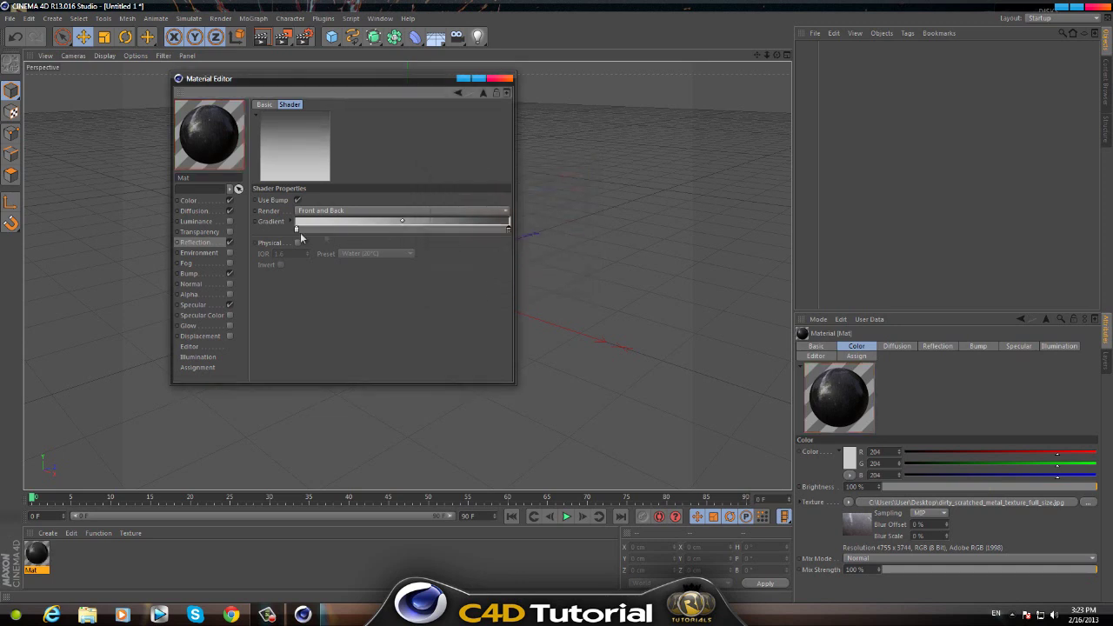
left_click(211, 240)
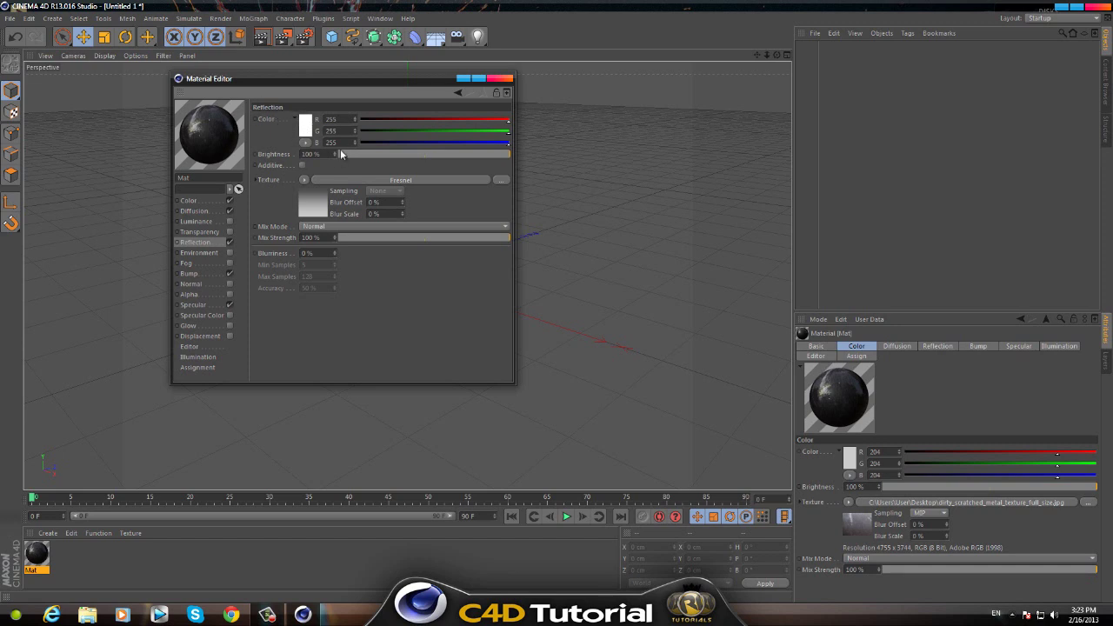
Set reflection brightness 30% and mix 50%, specular to Metal at 100% width, then close the editor.
left_click_drag(334, 156, 335, 153)
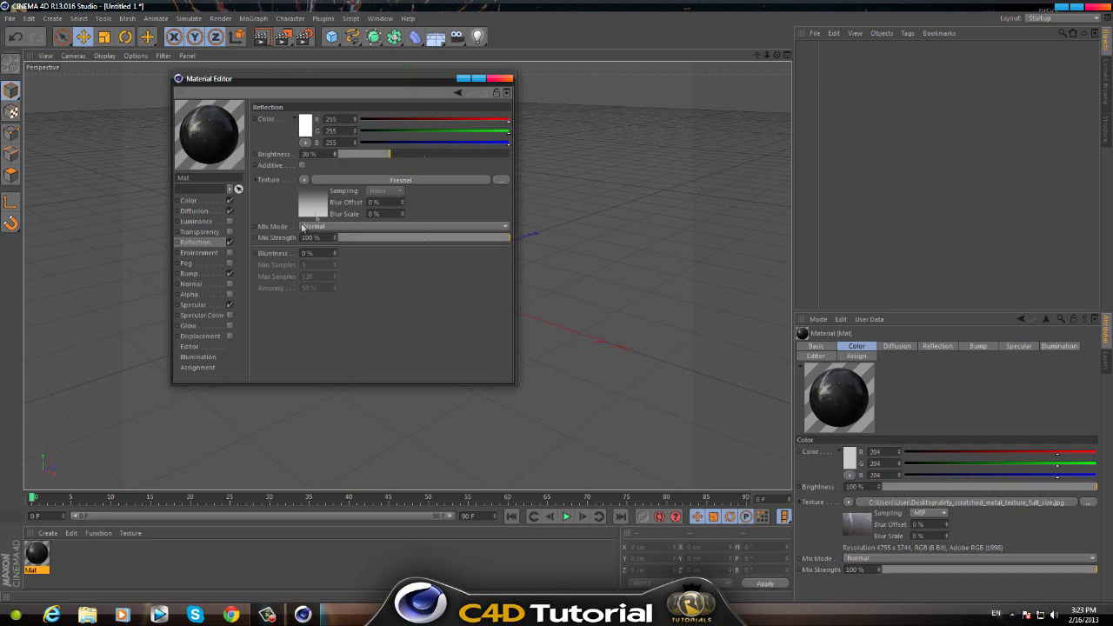
left_click_drag(333, 238, 335, 240)
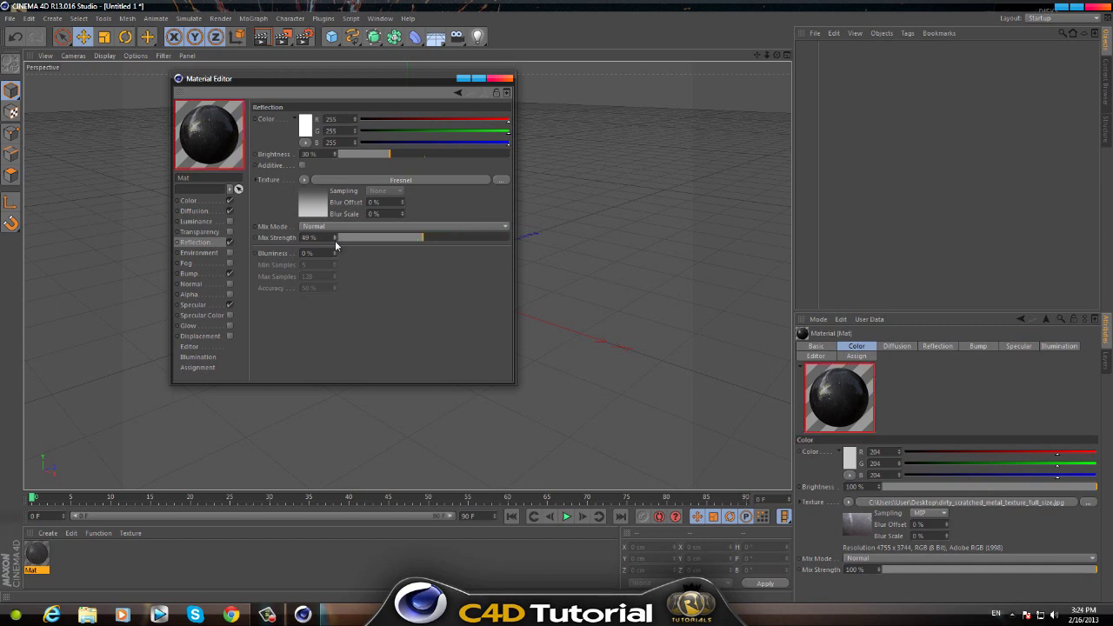
left_click(193, 305)
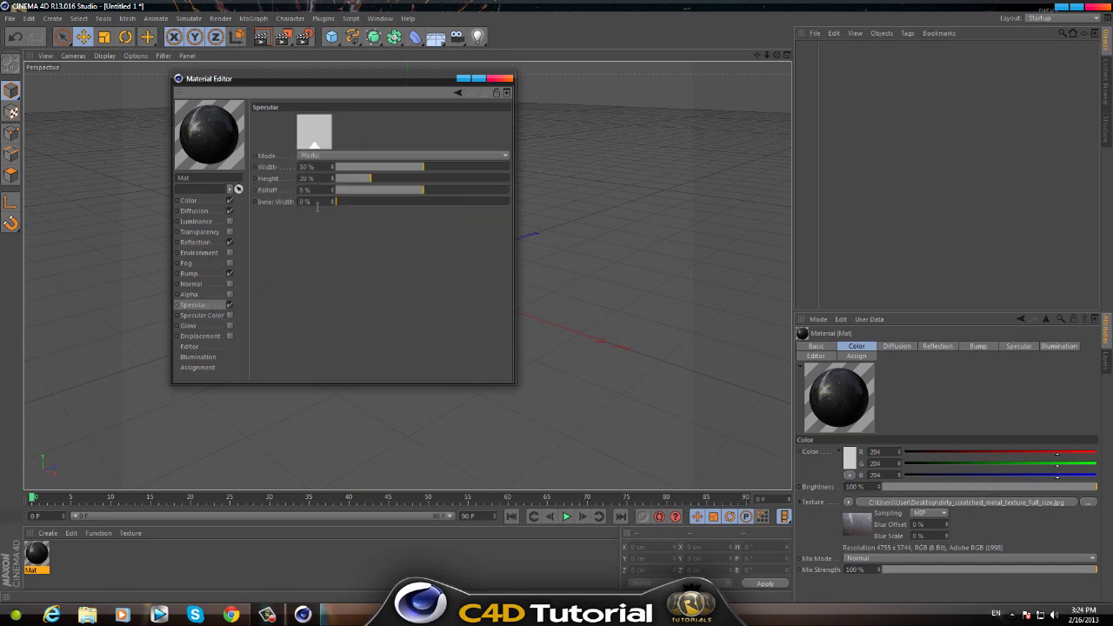
left_click(310, 155)
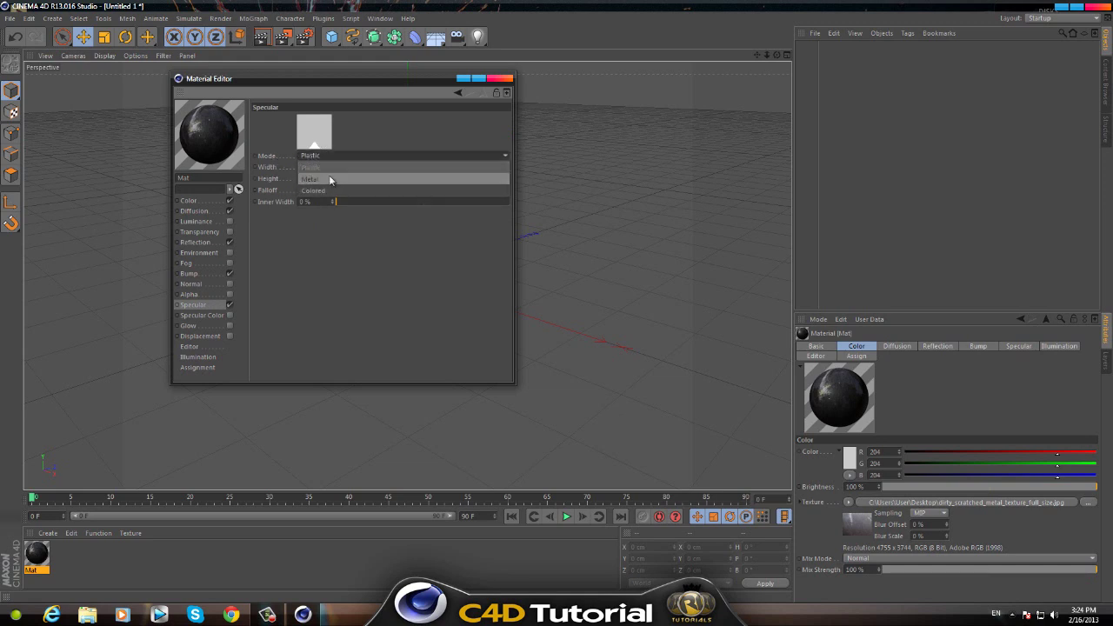
left_click(330, 177)
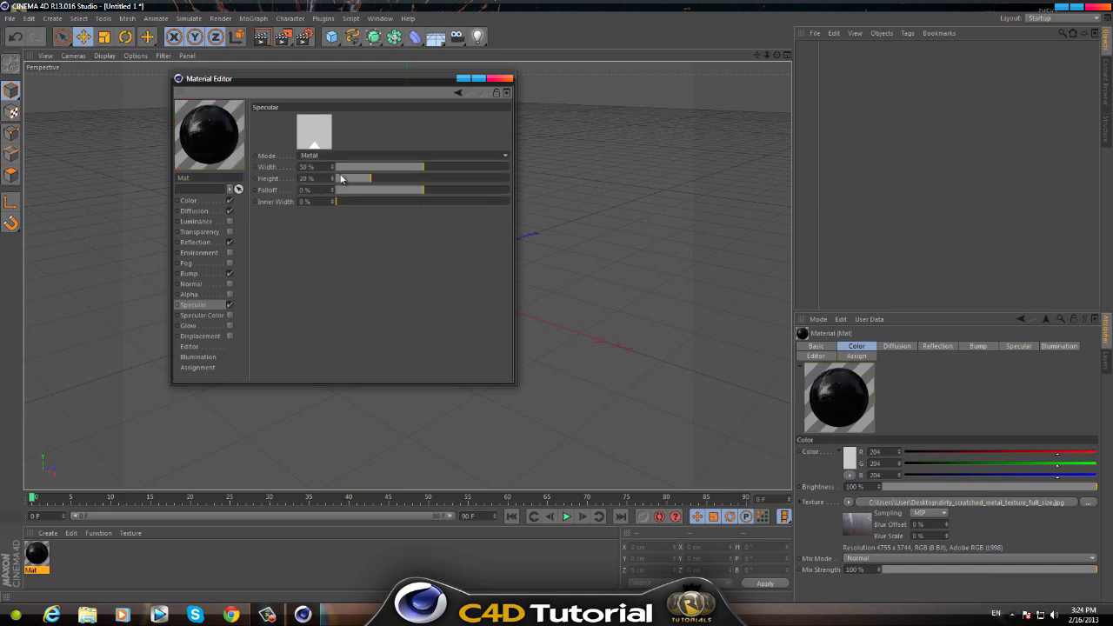
left_click_drag(333, 168, 332, 179)
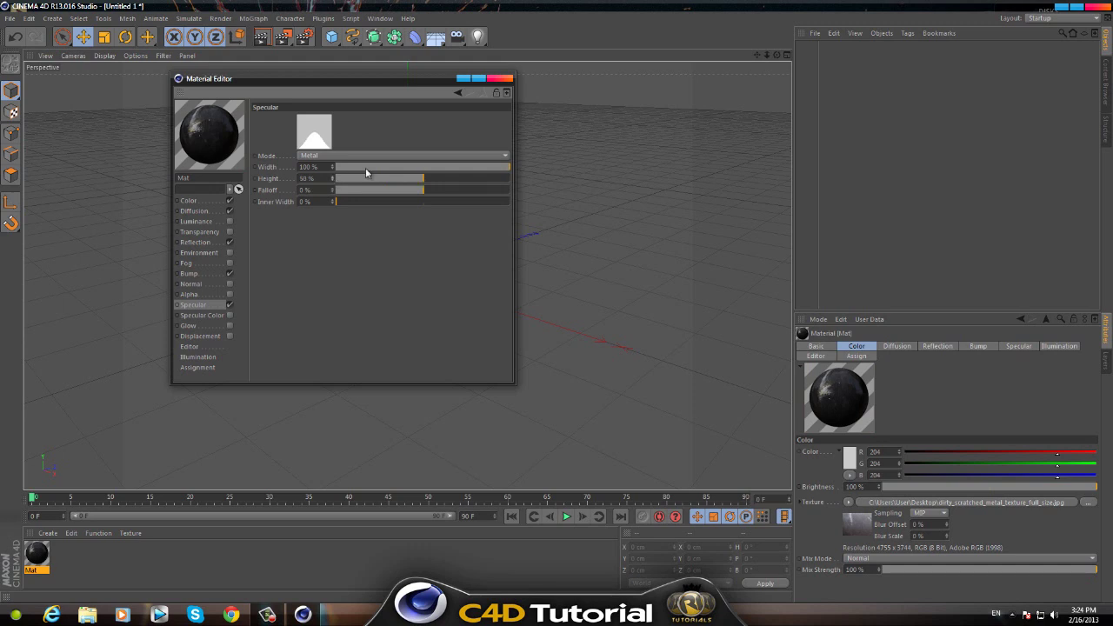
left_click(509, 79)
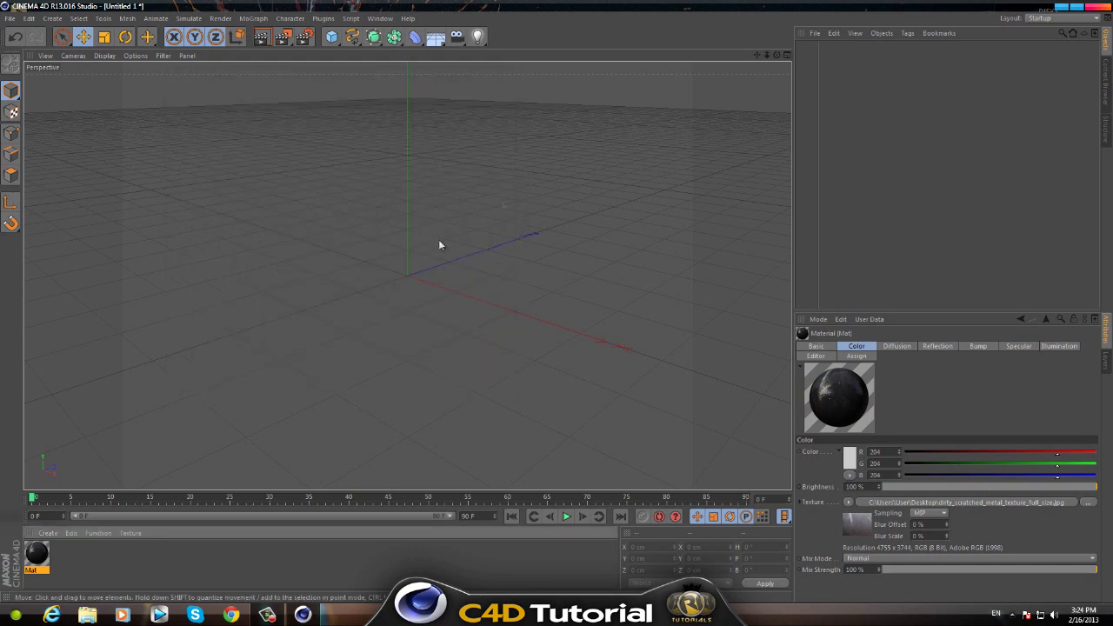
Add a MoText reading 'Text' in the Optimus font, depth 38, aligned Middle.
left_click(266, 18)
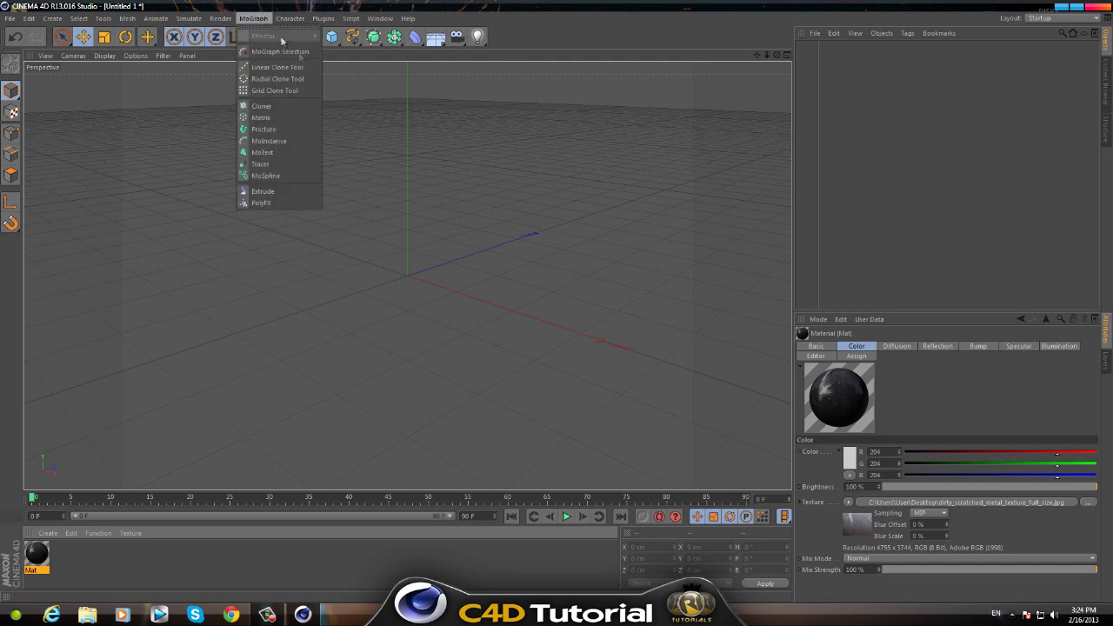
left_click(263, 153)
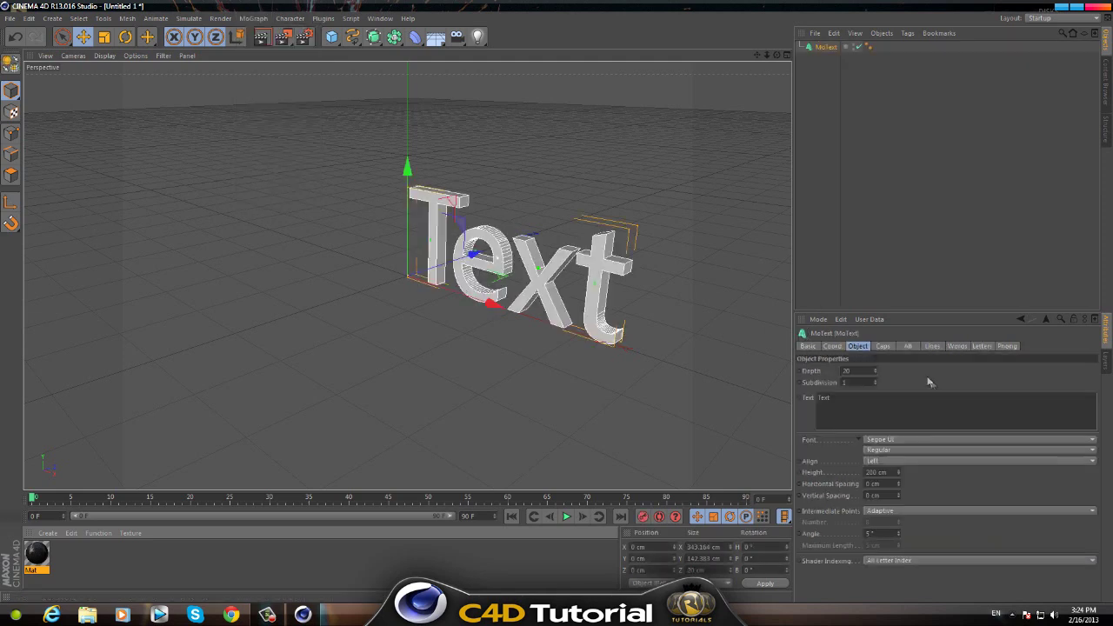
left_click(882, 440)
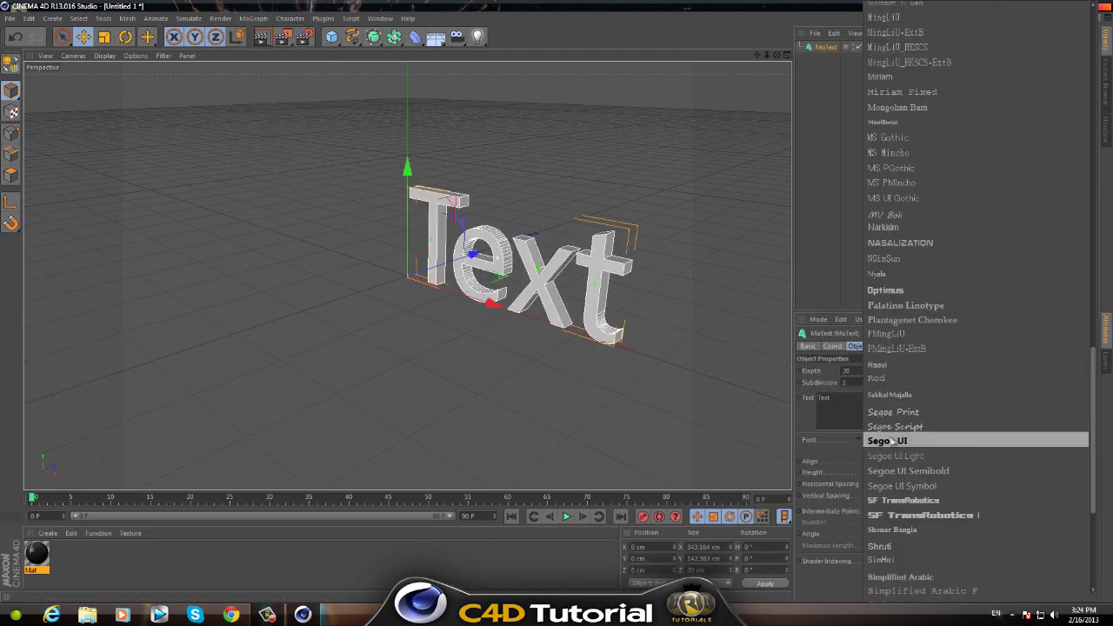
left_click(895, 291)
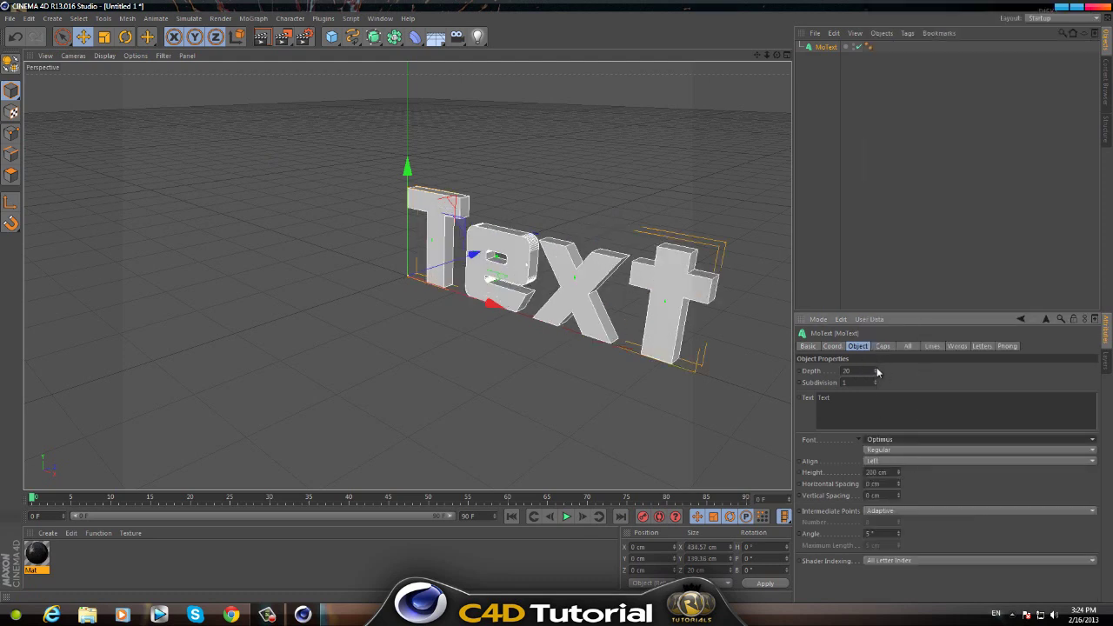
left_click_drag(876, 371, 877, 368)
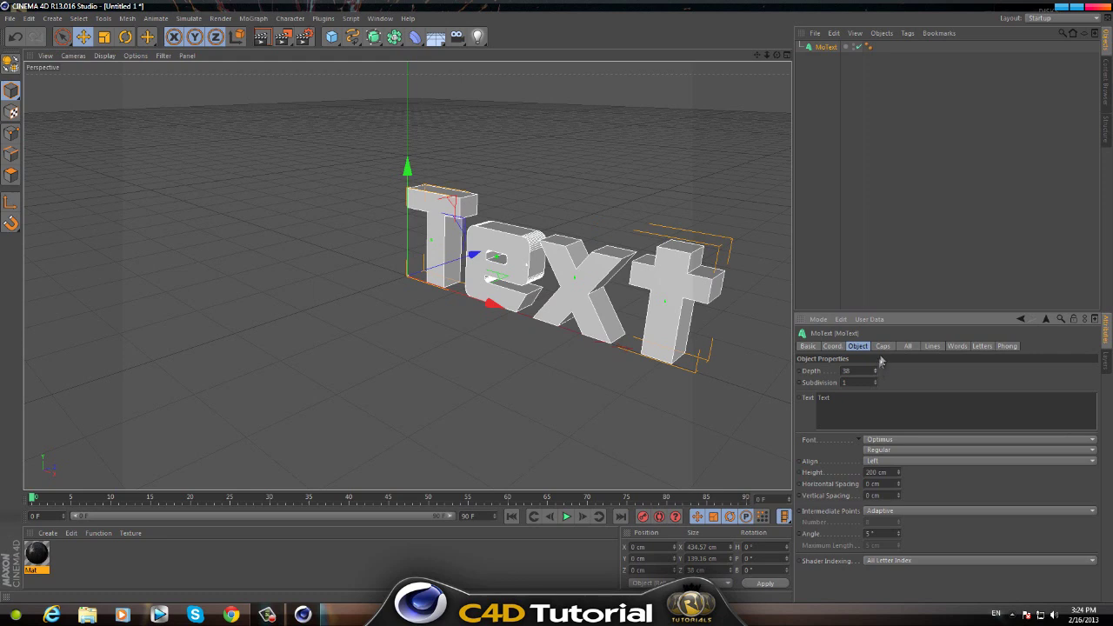
left_click(868, 460)
left_click(885, 485)
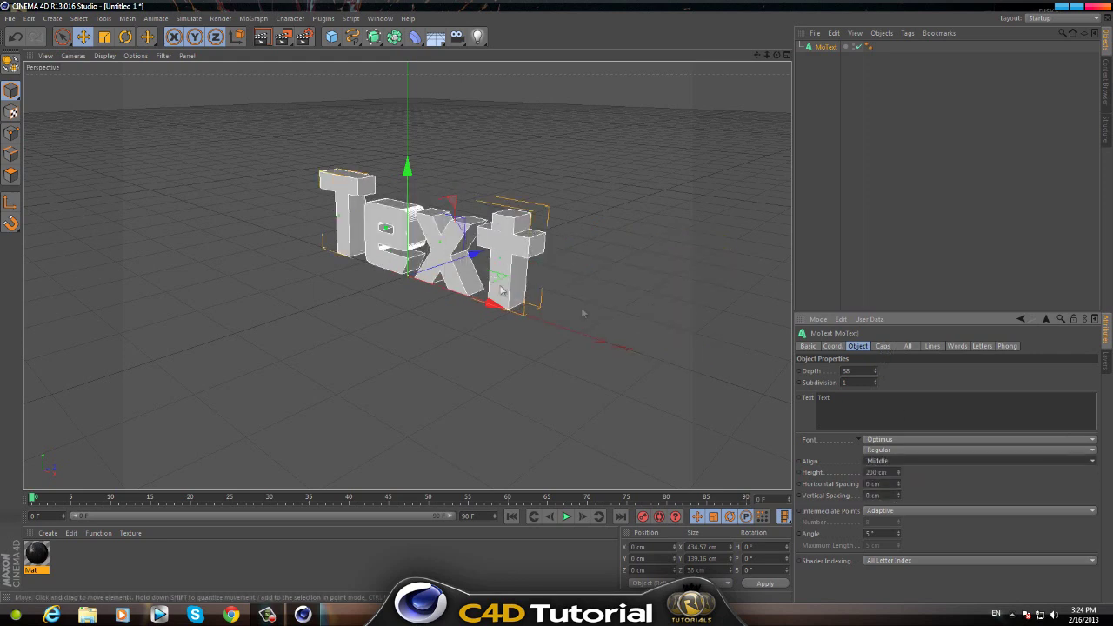
Give the MoText Fillet Caps on start and end, each with a 3 cm radius.
left_click(883, 346)
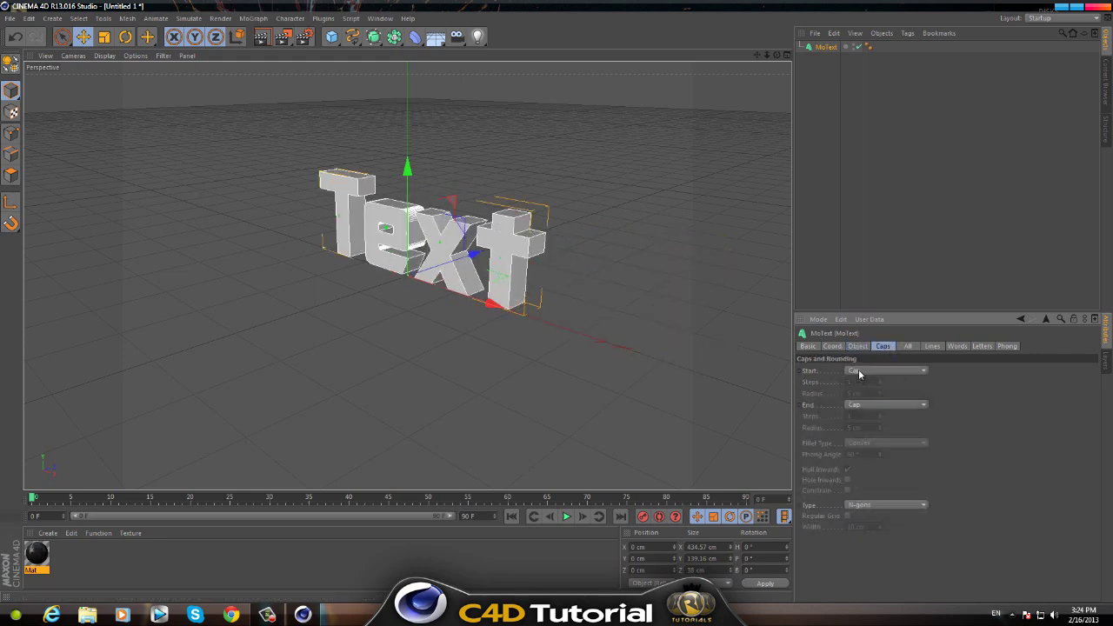
left_click(858, 371)
left_click(865, 417)
left_click(867, 404)
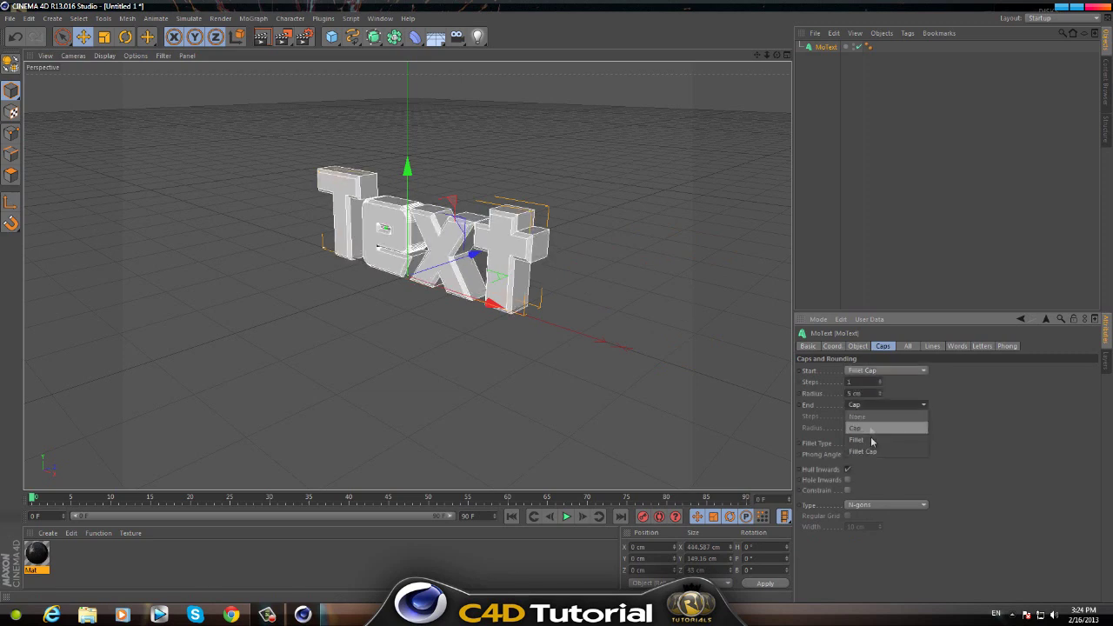
left_click(871, 451)
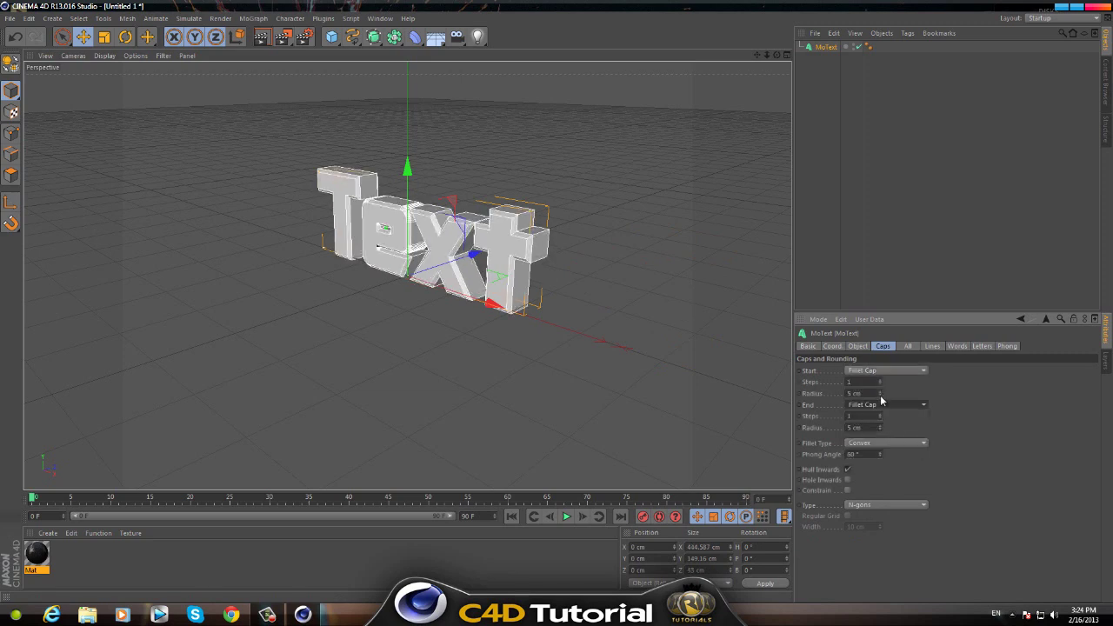
left_click(880, 396)
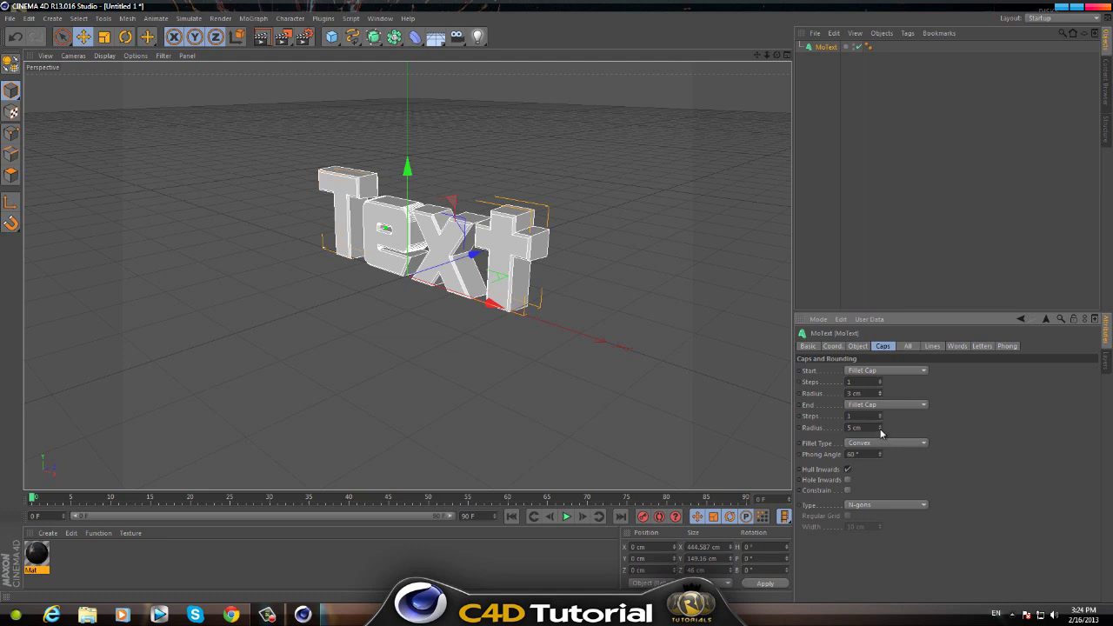
left_click(880, 430)
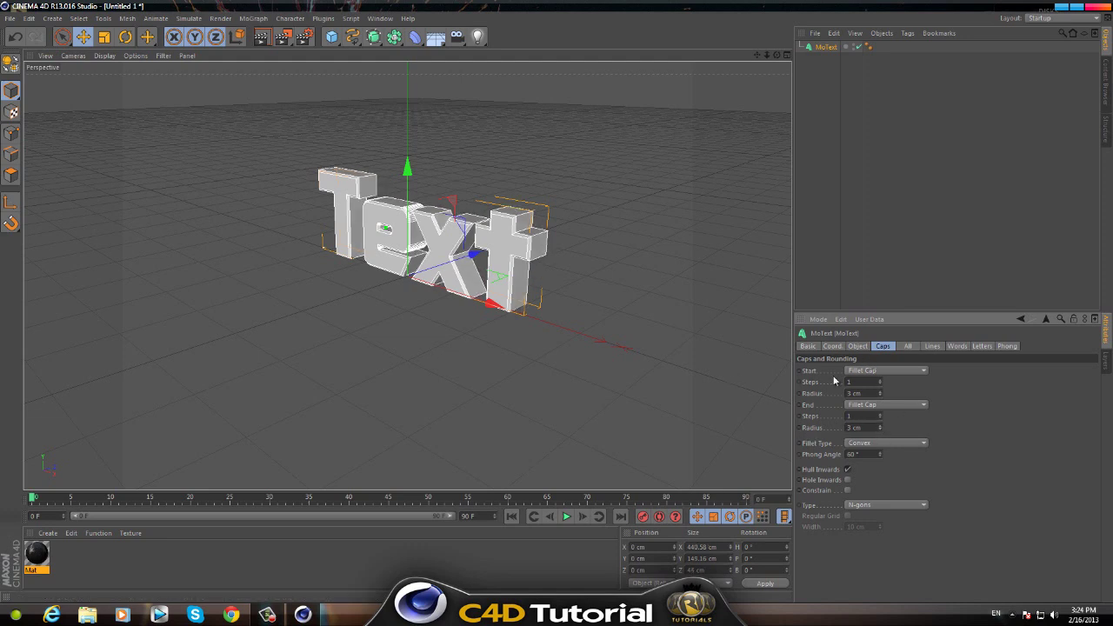
left_click_drag(599, 287, 557, 301, "alt")
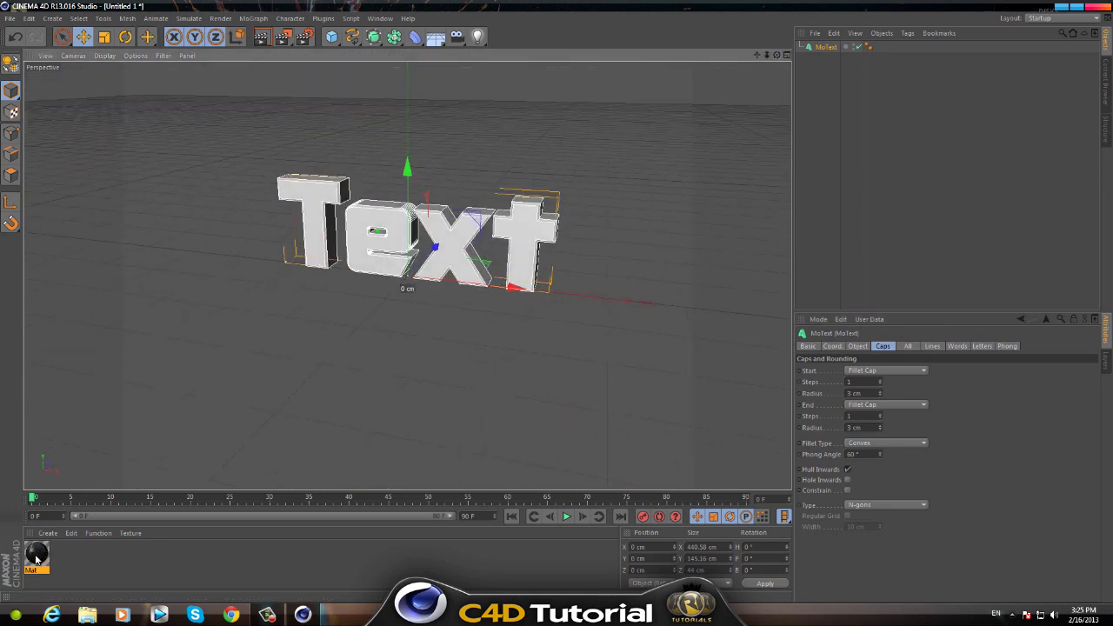
Apply Mat to the MoText and set its texture tag to Cubic projection with Seamless on.
left_click_drag(37, 559, 356, 245)
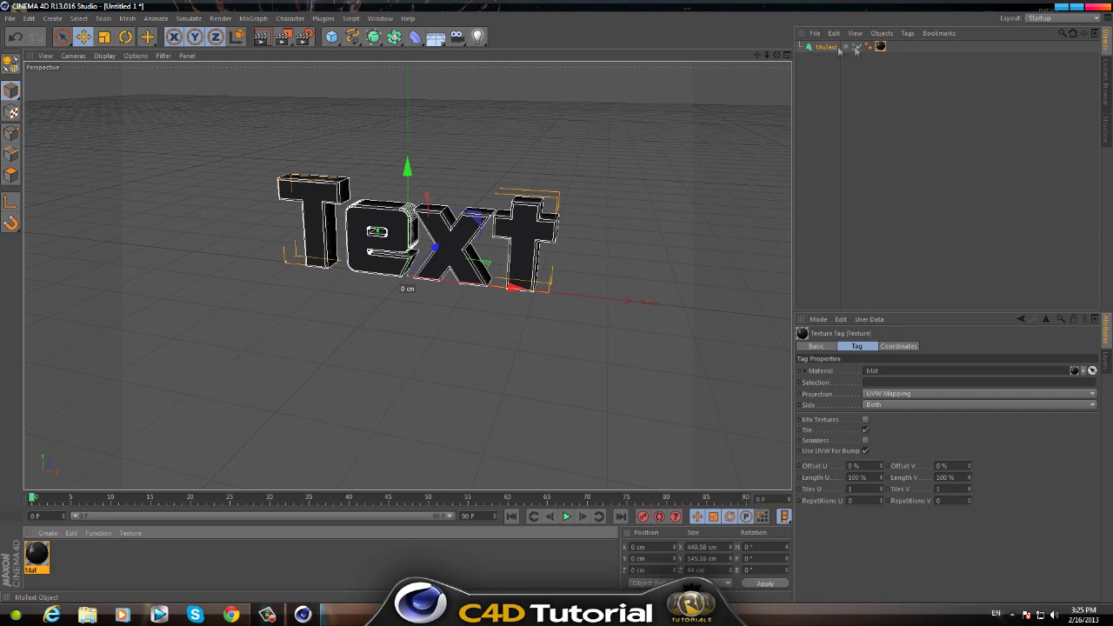
left_click(881, 48)
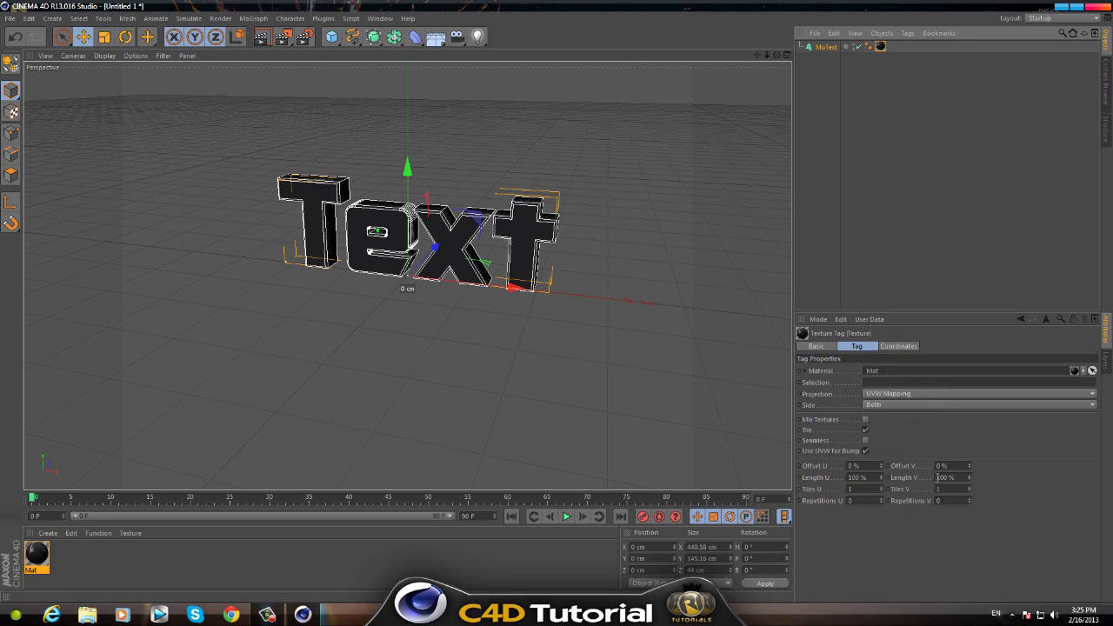
left_click(879, 393)
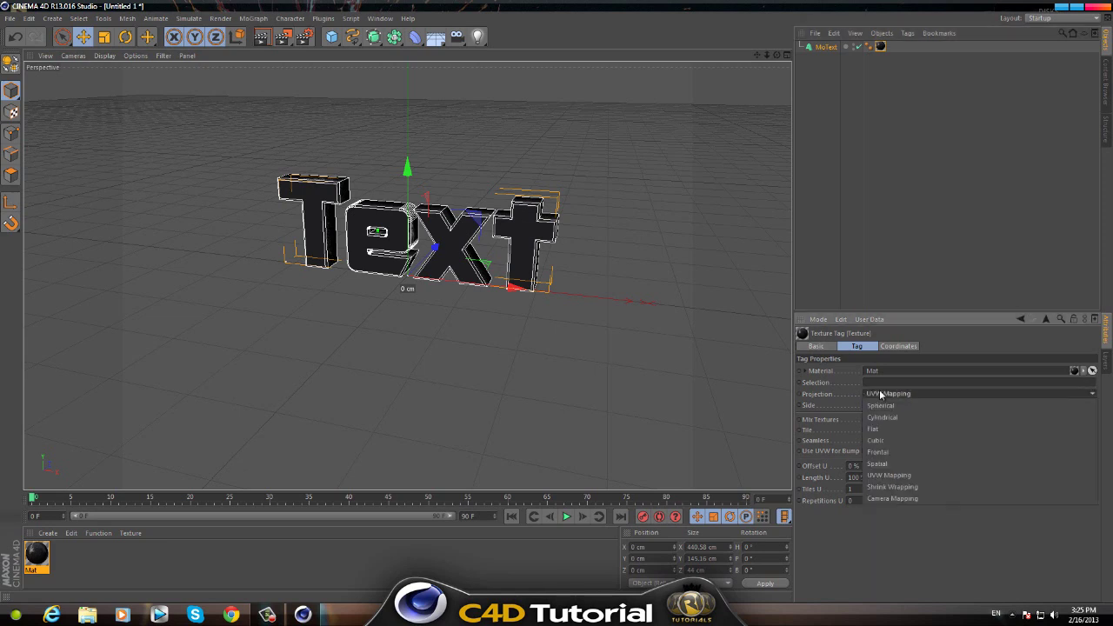
left_click(878, 441)
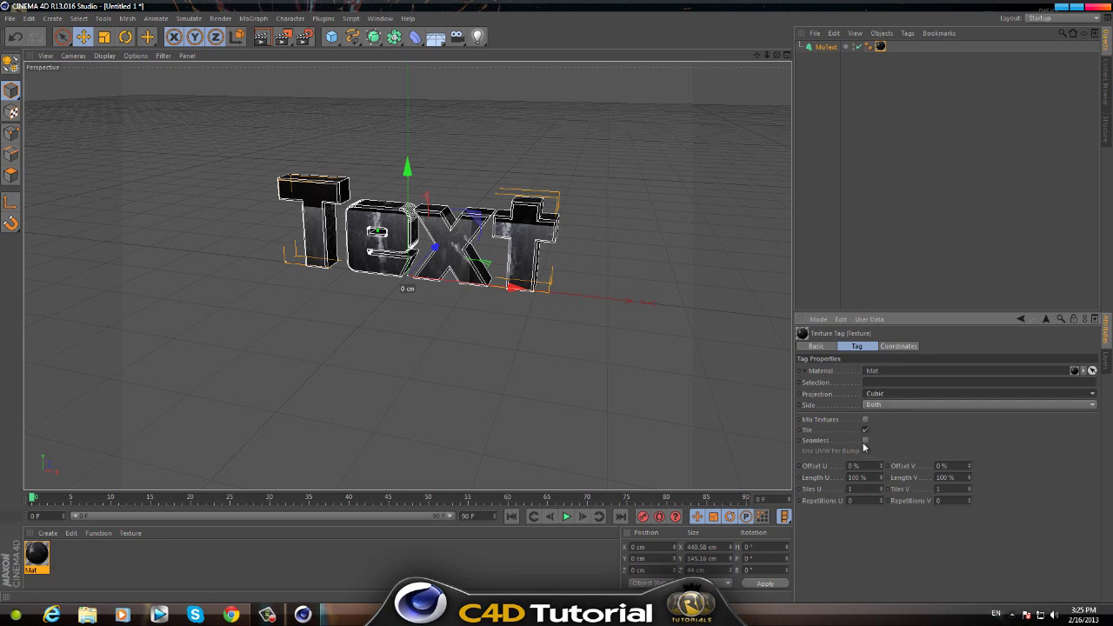
left_click(866, 440)
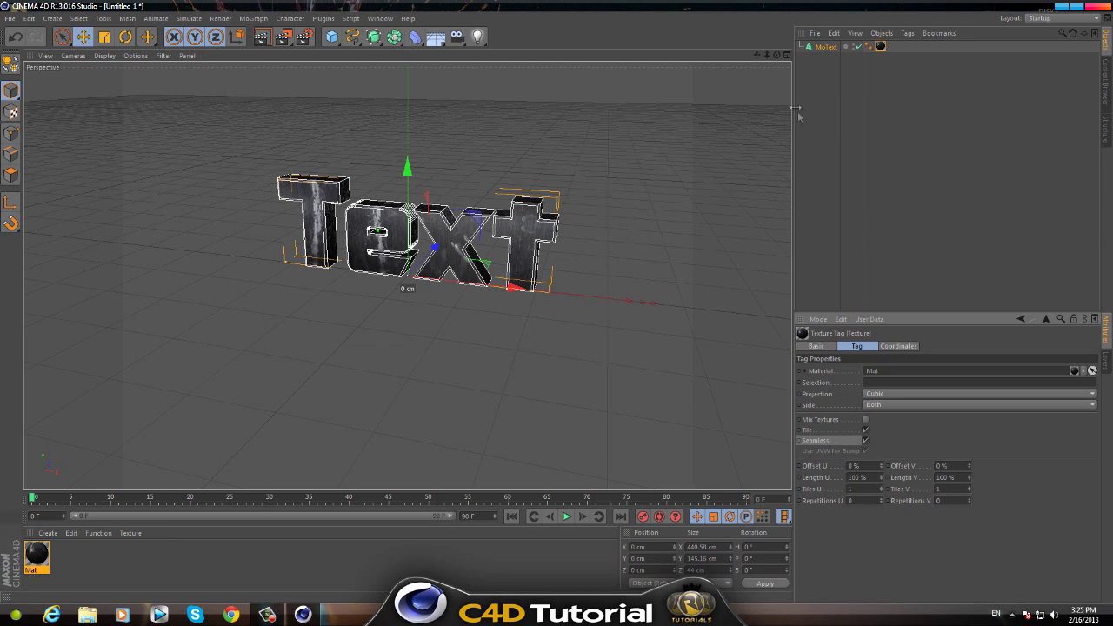
left_click_drag(766, 55, 557, 304)
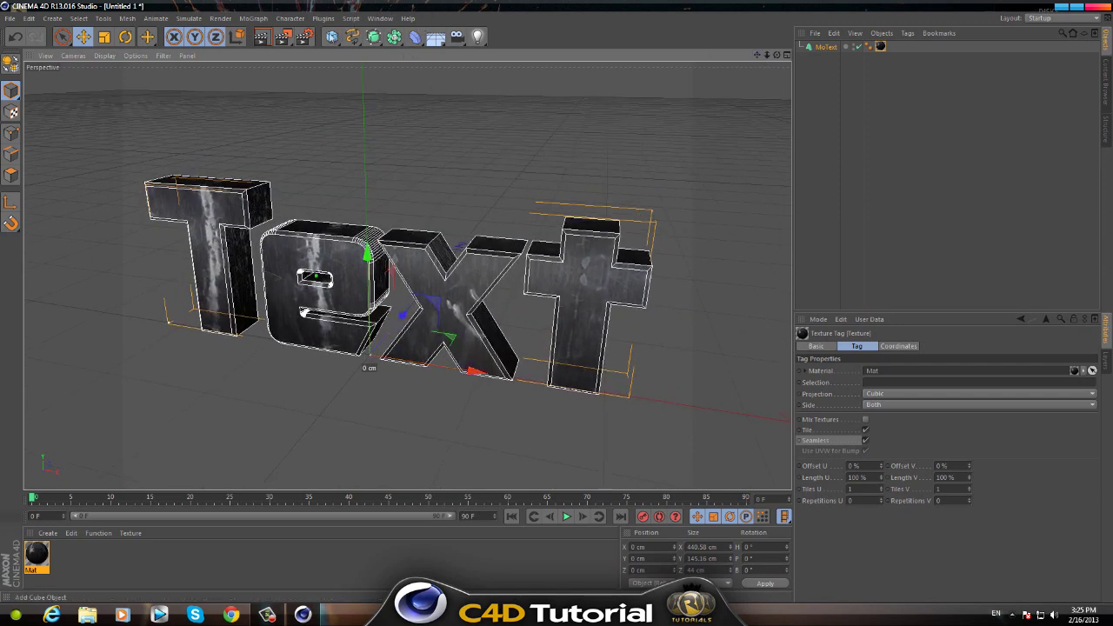
Add a Plane, lift it high above the Text, and create a blank material Mat.1.
left_click(330, 37)
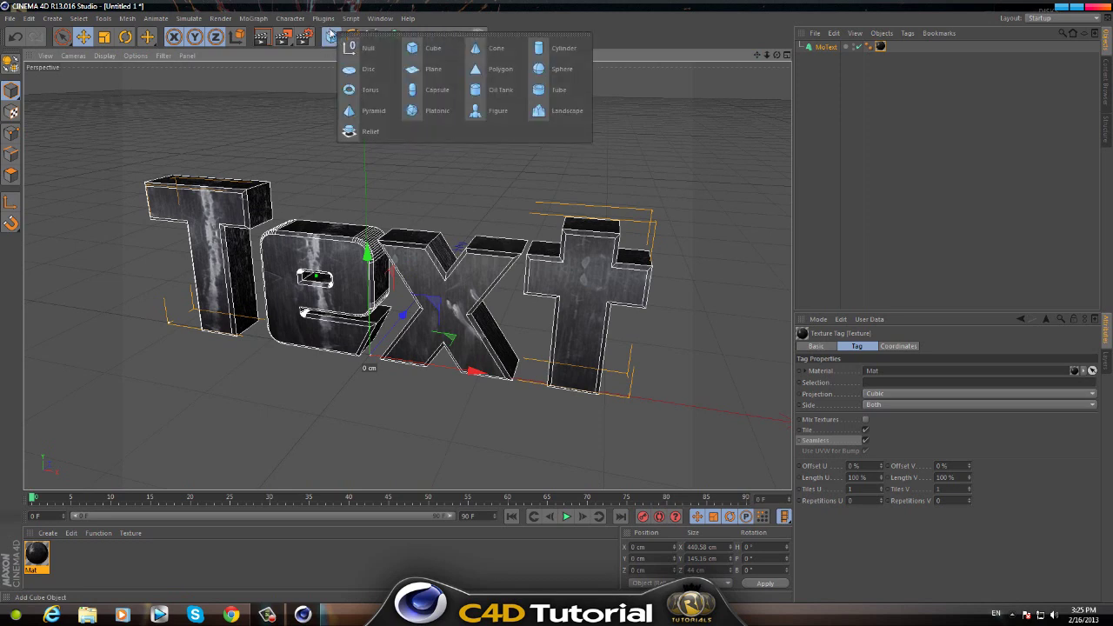
left_click(414, 70)
left_click_drag(367, 252, 558, 292)
left_click_drag(769, 57, 565, 148)
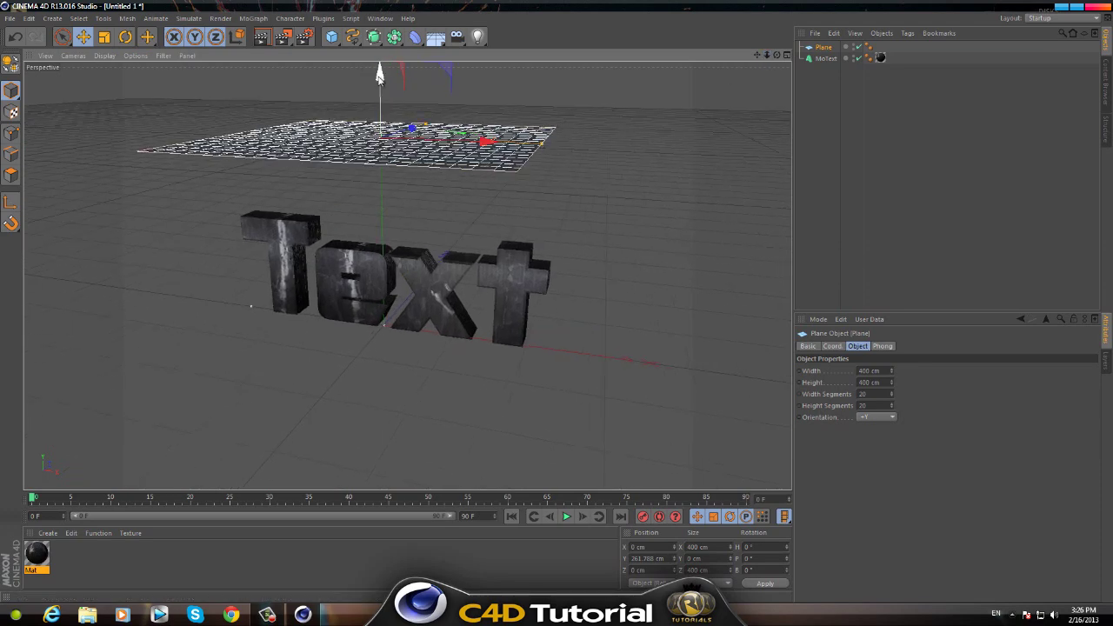
left_click_drag(544, 146, 764, 147)
double_click(121, 563)
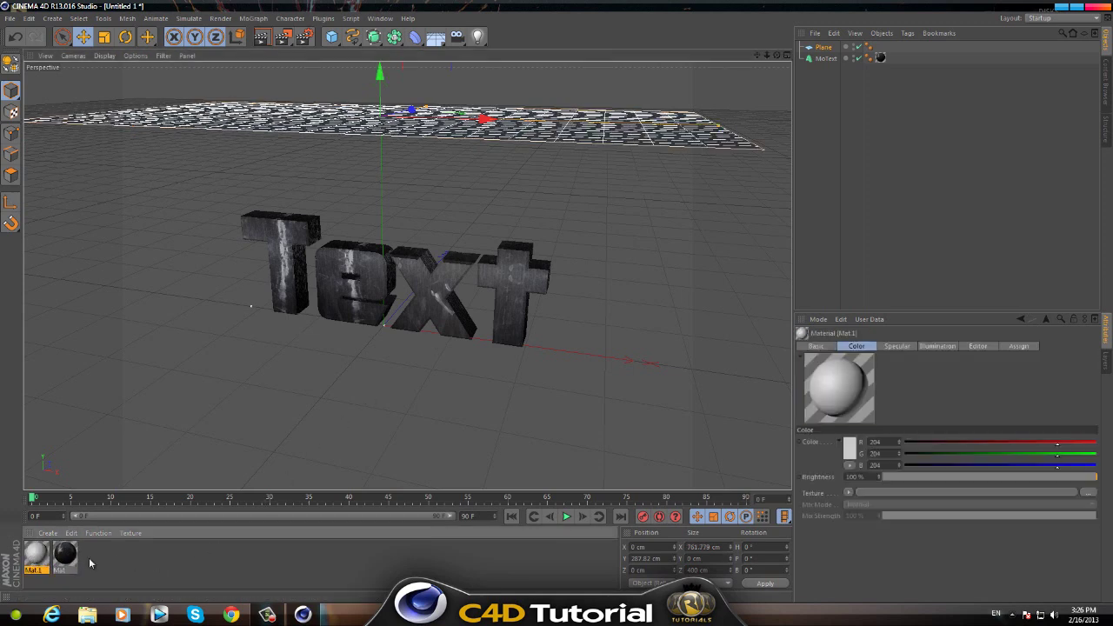
Enable Luminance on Mat.1 and apply it to the plane.
double_click(35, 555)
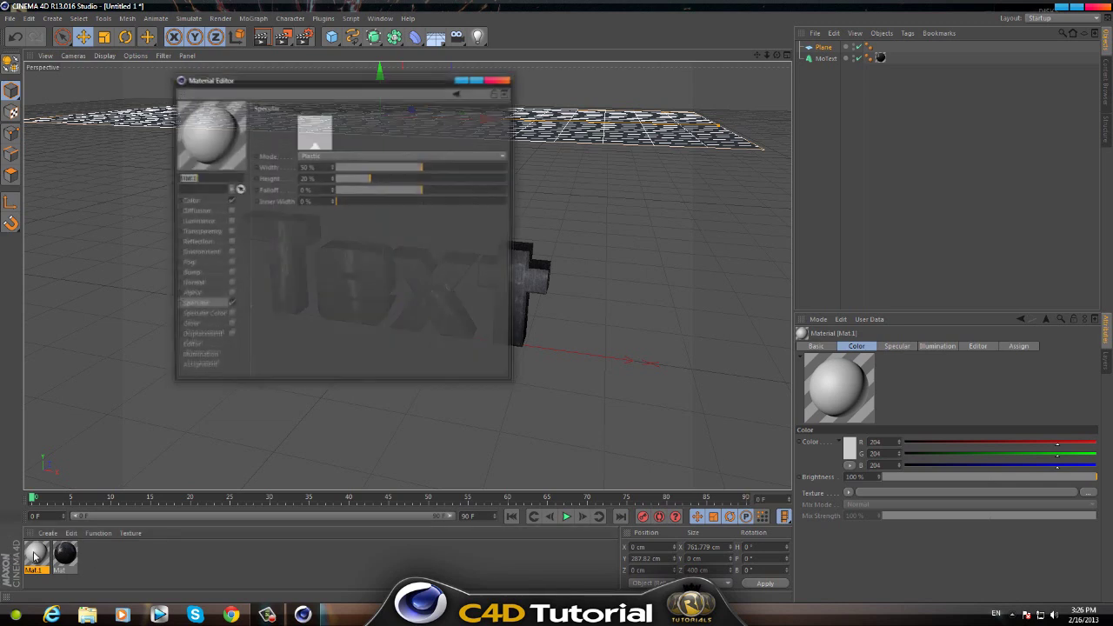
left_click(229, 221)
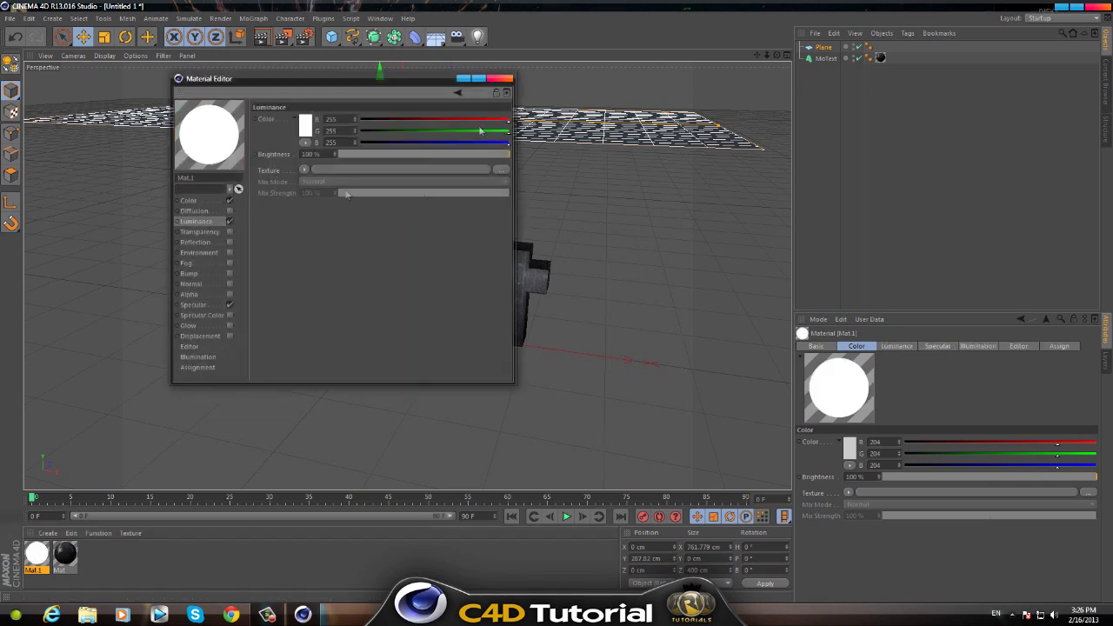
left_click(498, 80)
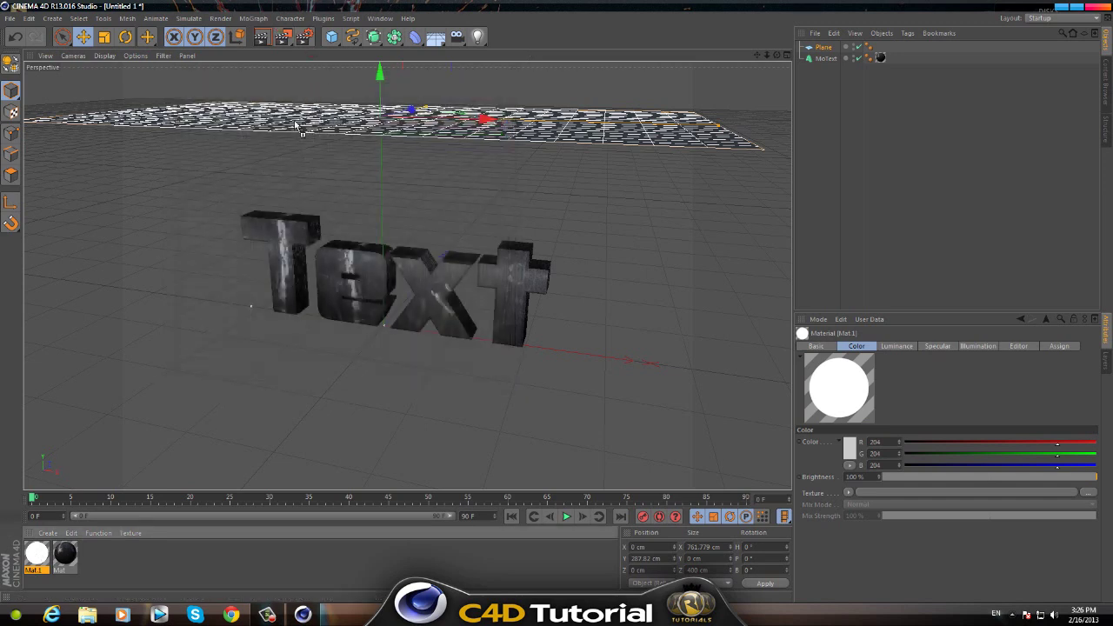
left_click_drag(295, 126, 311, 130)
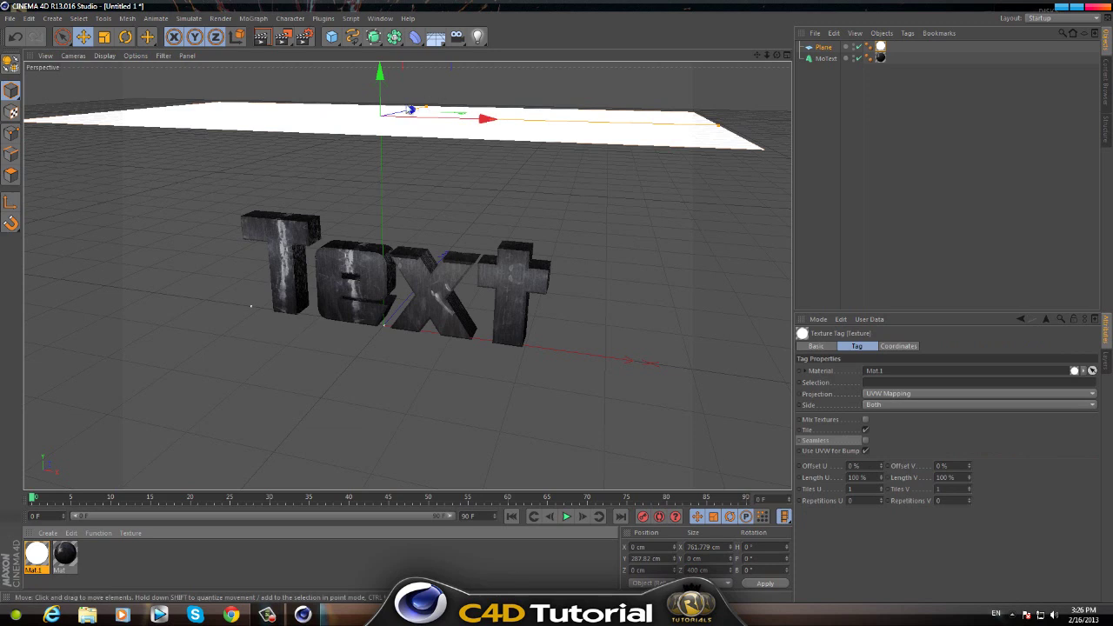
Move the plane back behind the Text and tilt it forward to about 13.987° pitch.
left_click_drag(409, 110, 340, 96)
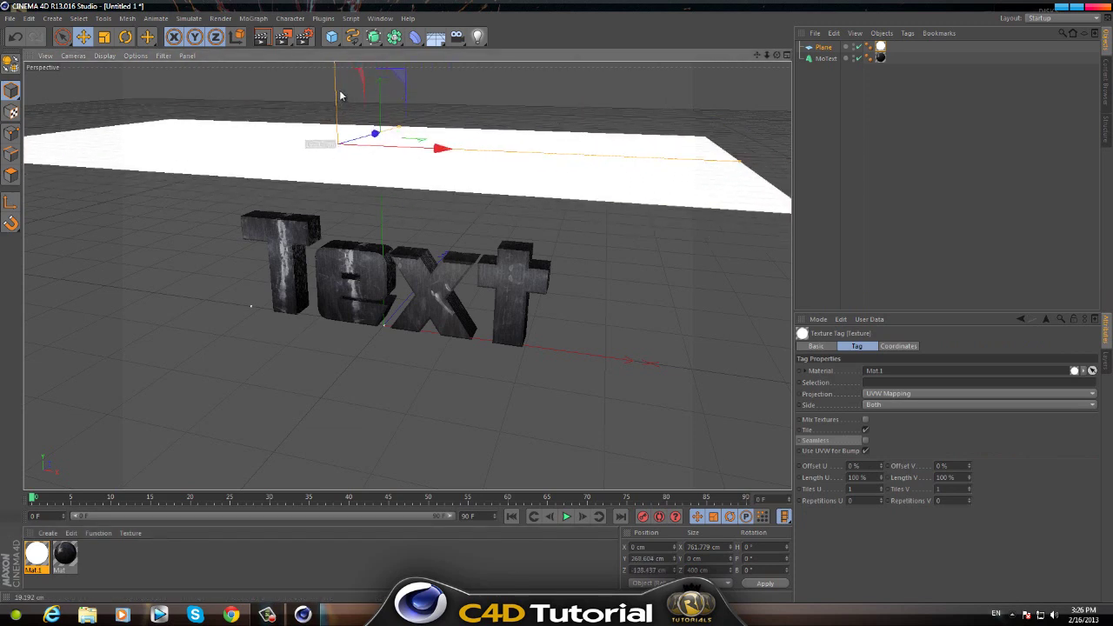
key("r")
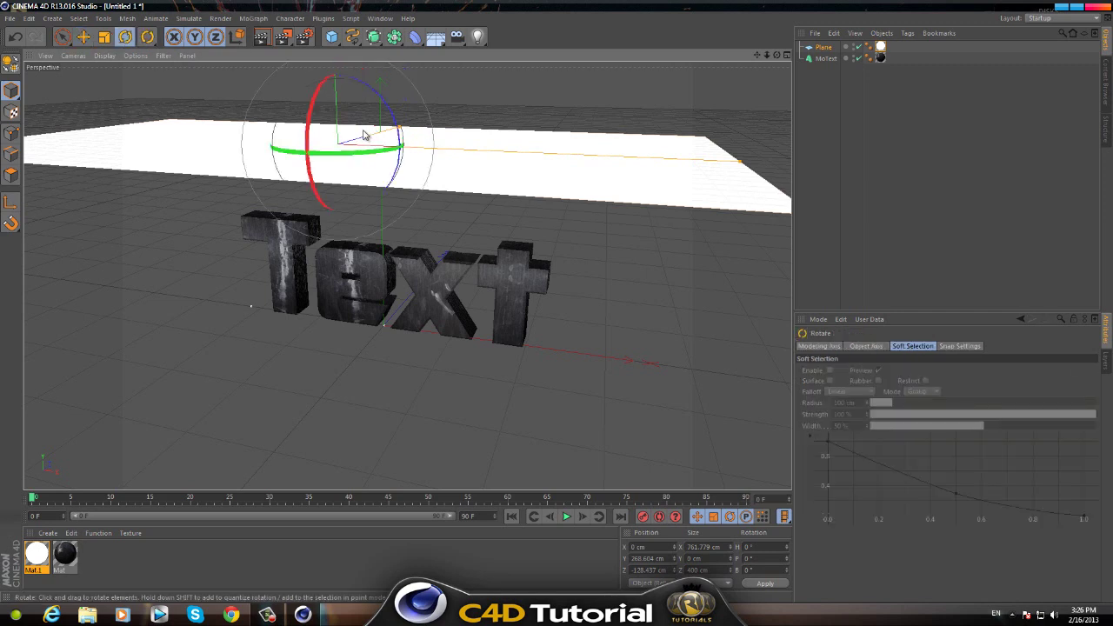
left_click_drag(315, 104, 320, 196)
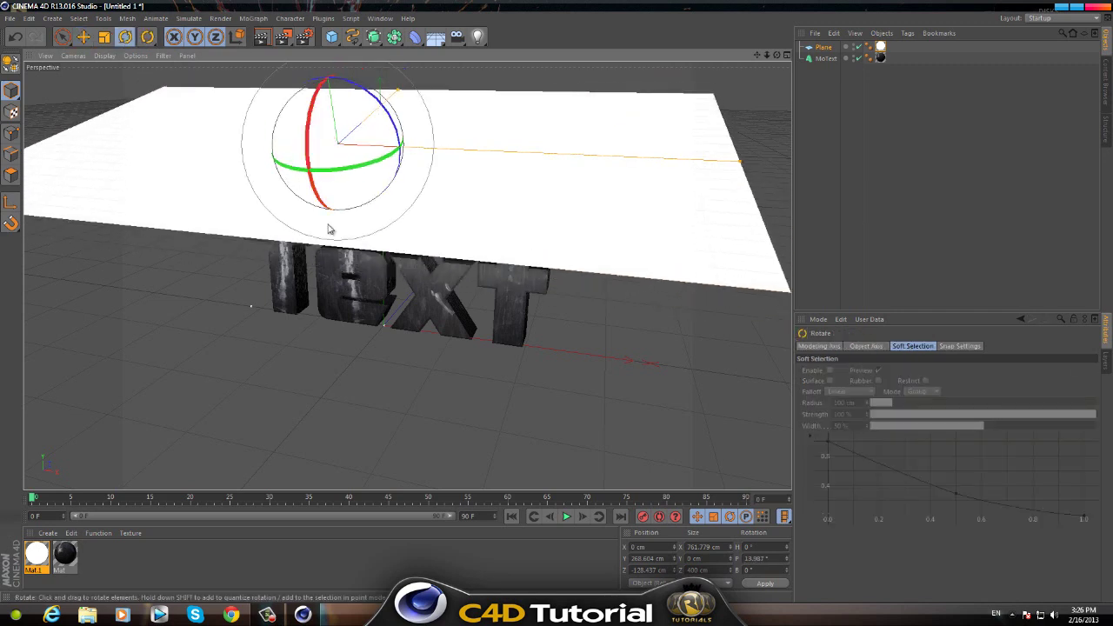
scroll(321, 196, "up", 8)
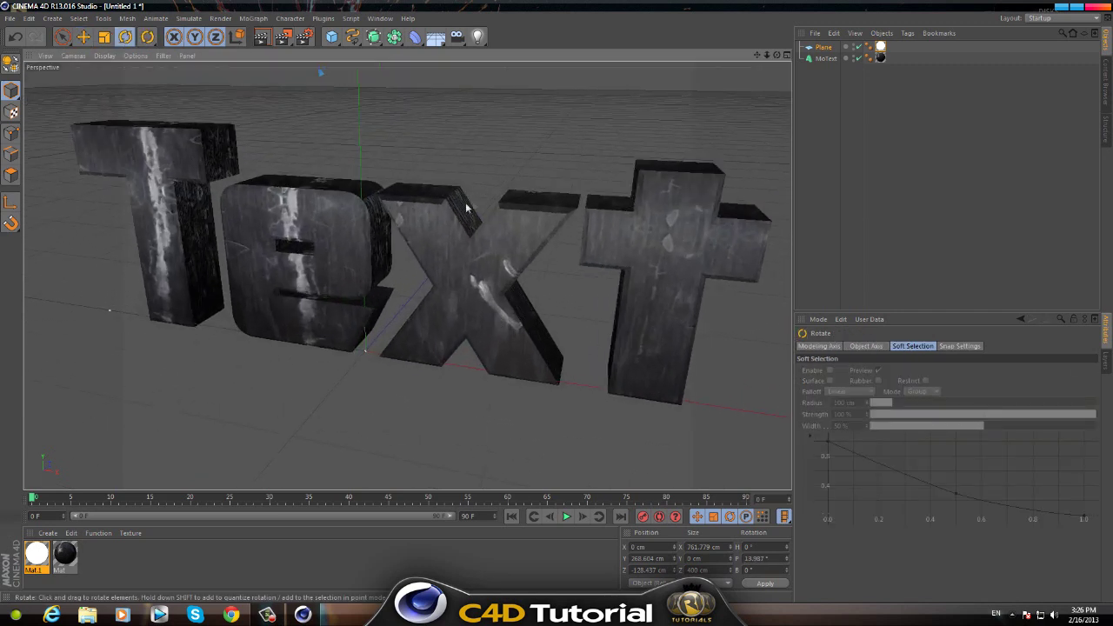
left_click_drag(557, 300, 557, 306, "alt")
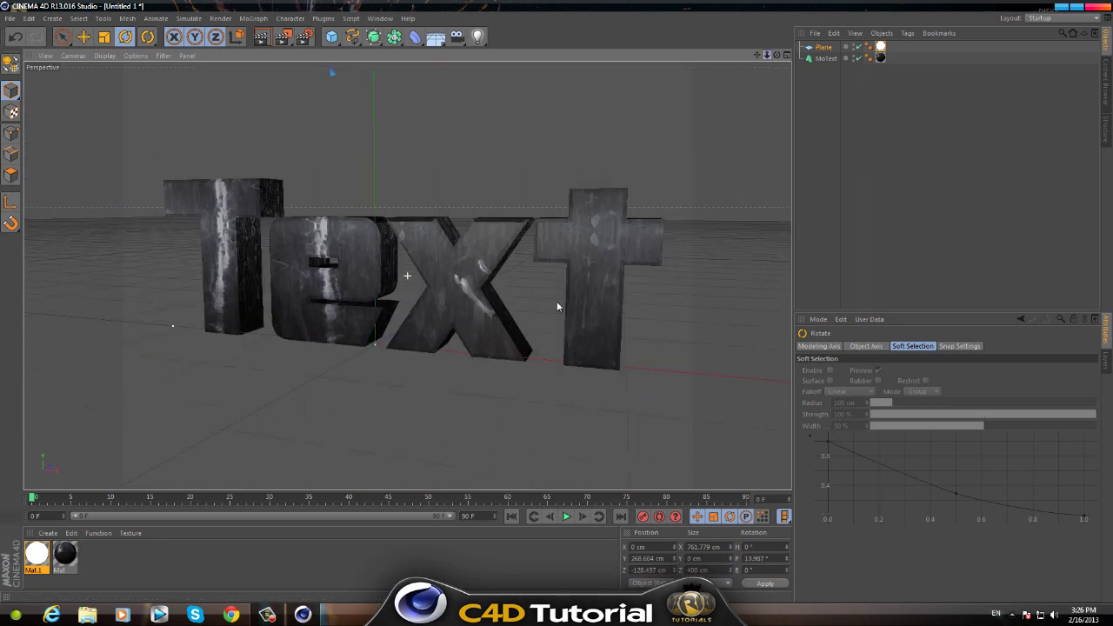
Add Ambient Occlusion and Global Illumination effects in Render Settings.
left_click(306, 38)
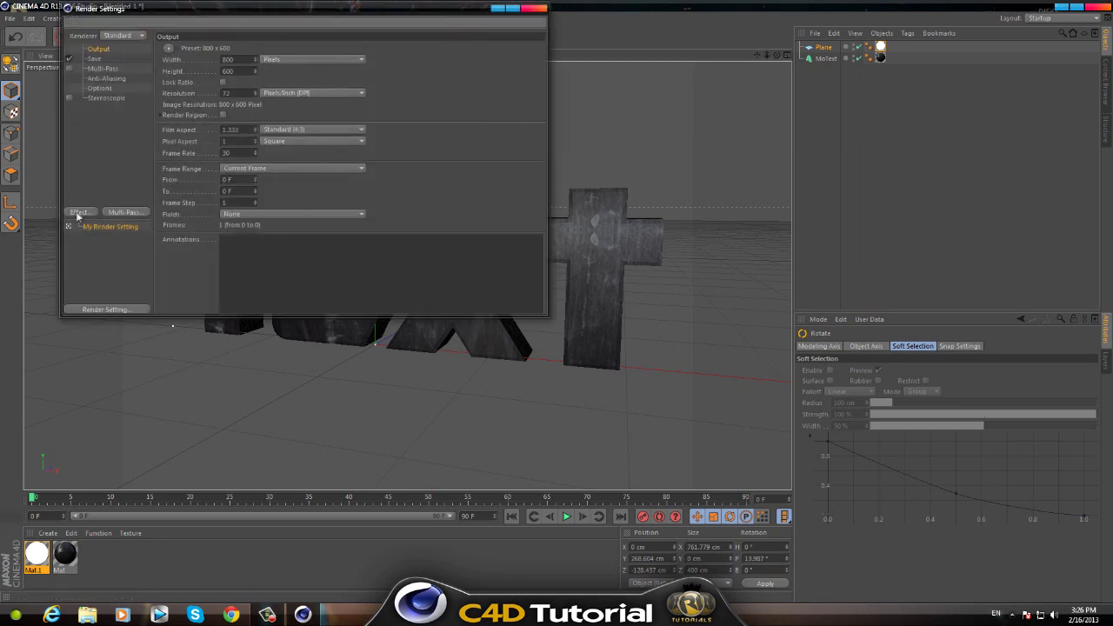
left_click(534, 9)
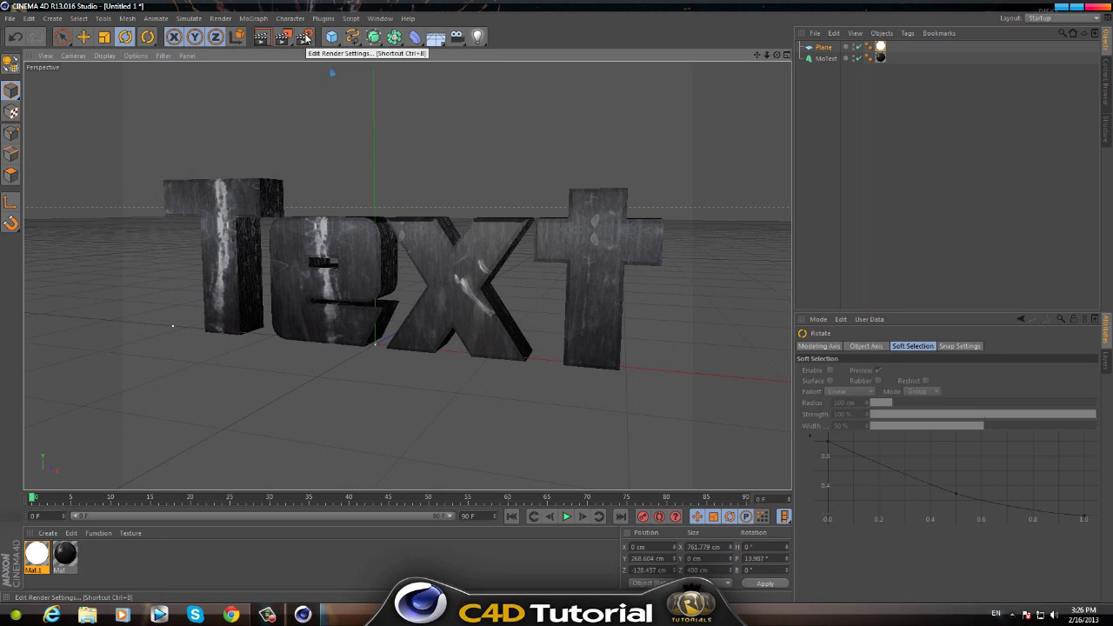
left_click(306, 36)
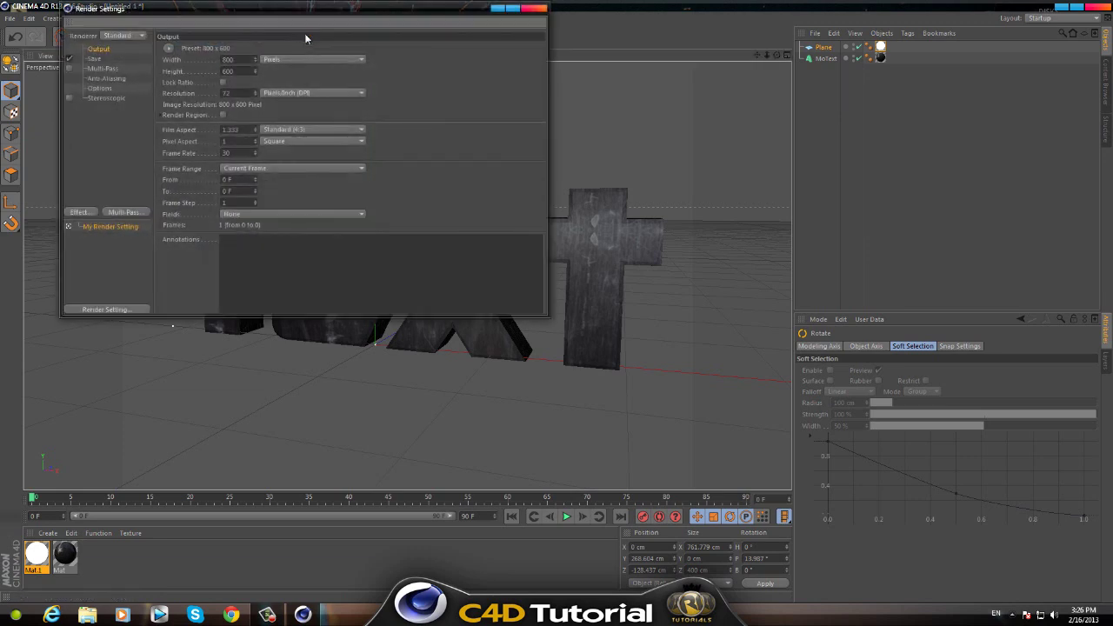
left_click(80, 213)
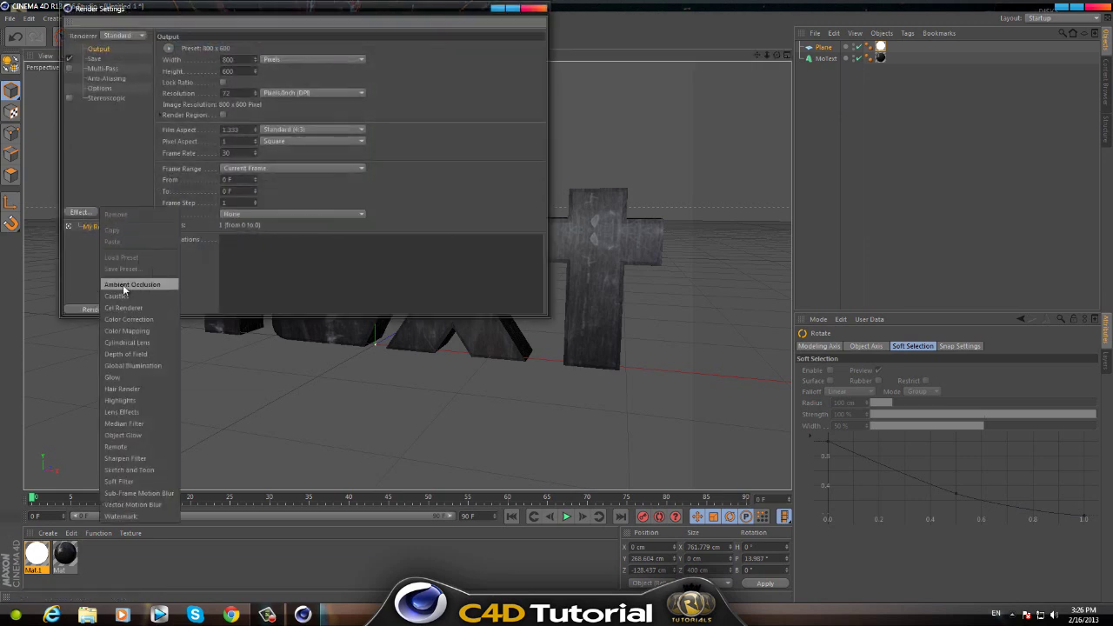
left_click(126, 286)
left_click(80, 213)
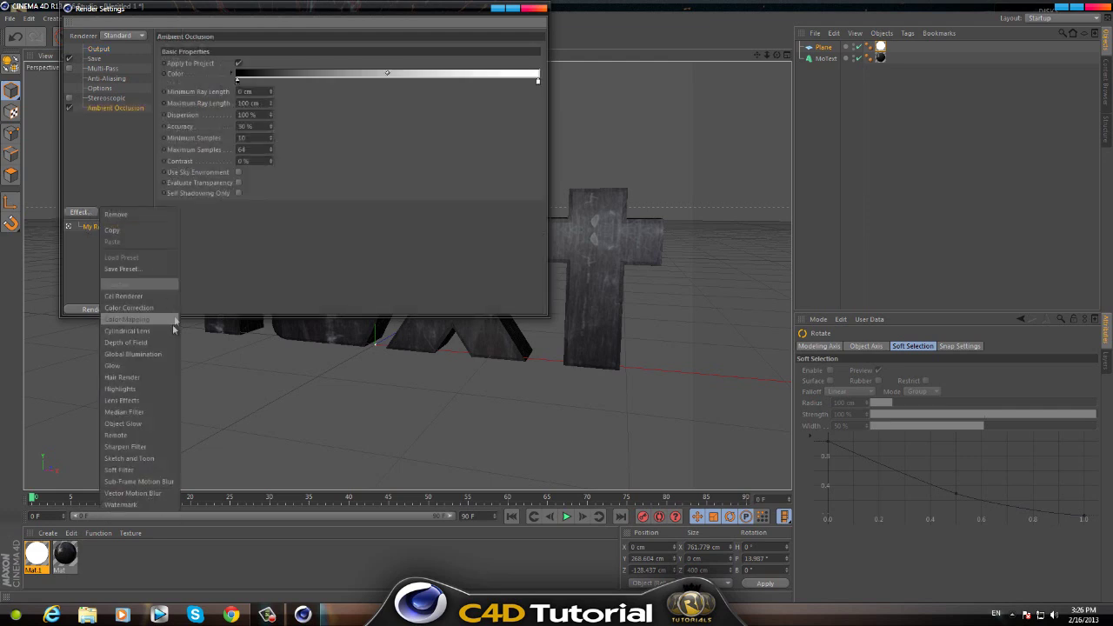
left_click(140, 354)
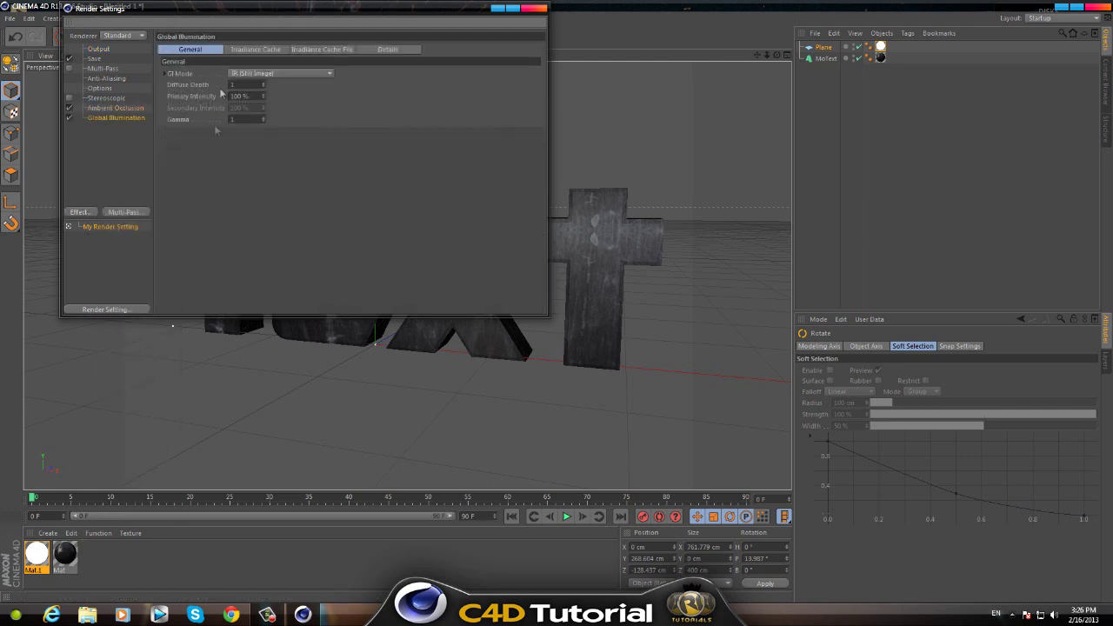
Set the Irradiance Cache stochastic samples and record density to Low, then close Render Settings.
left_click(260, 48)
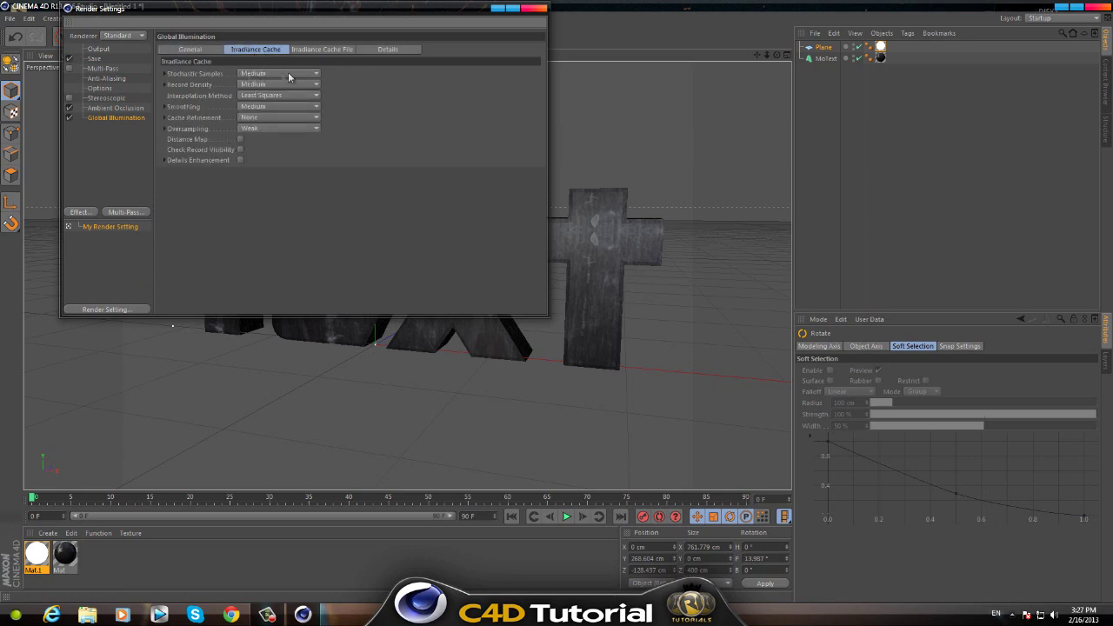
left_click(287, 73)
left_click(275, 108)
left_click(247, 84)
left_click(249, 119)
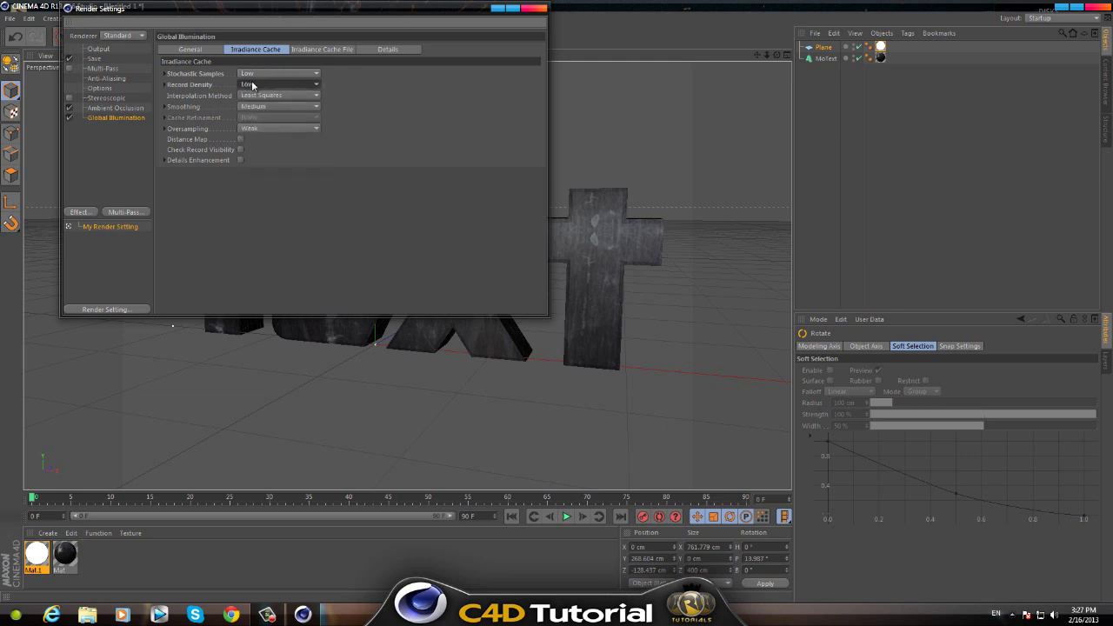
left_click(536, 13)
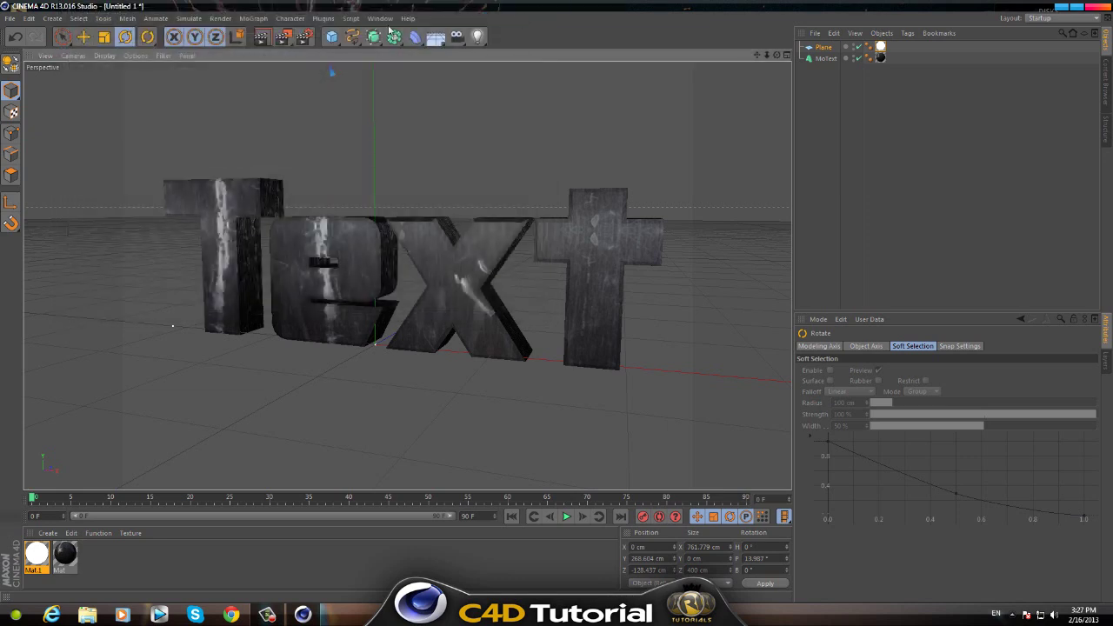
left_click(261, 36)
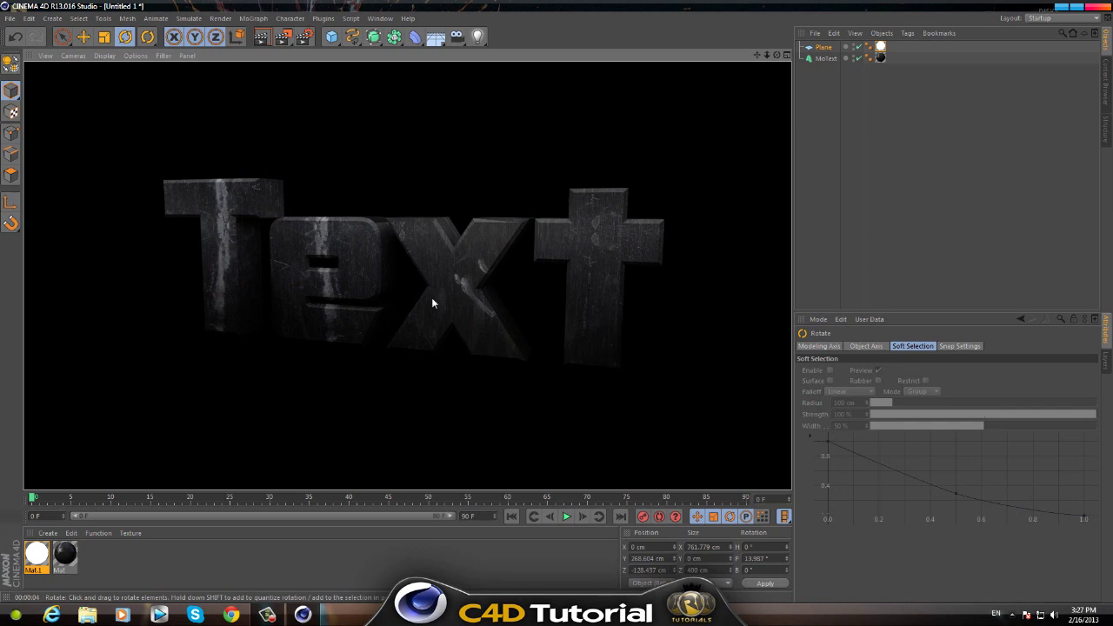
left_click_drag(431, 297, 555, 300, "alt")
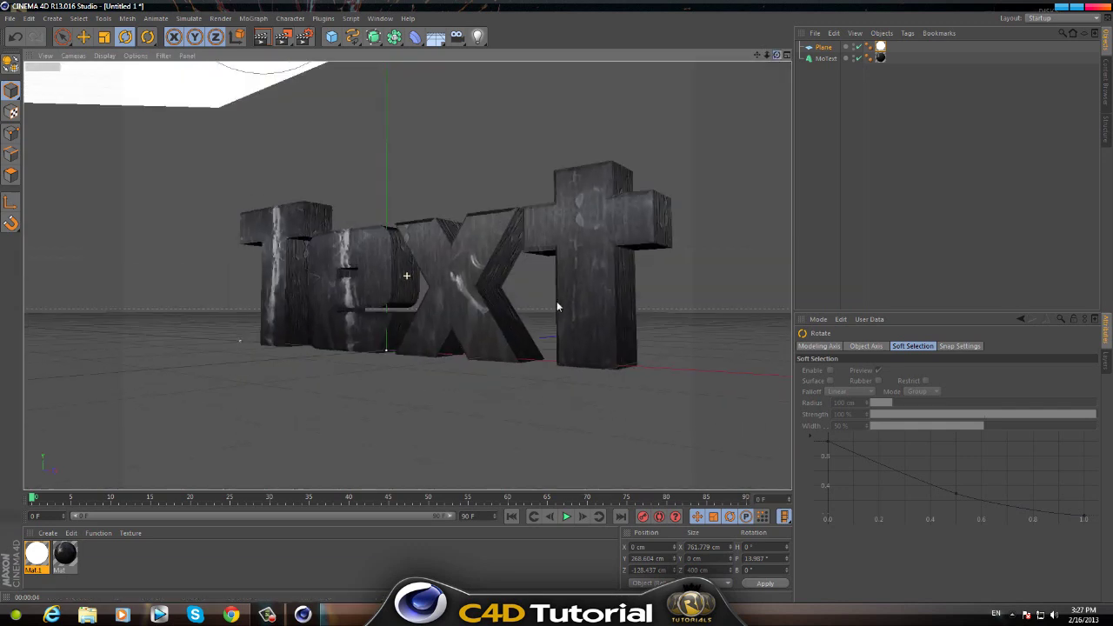
scroll(557, 306, "up", 4)
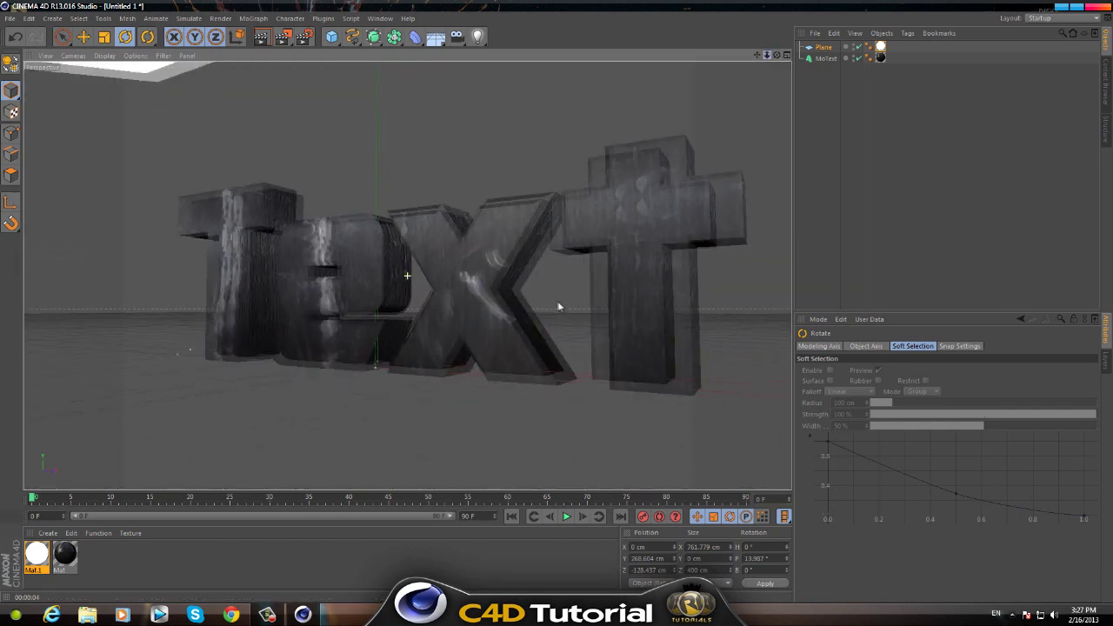
scroll(559, 306, "up", 2)
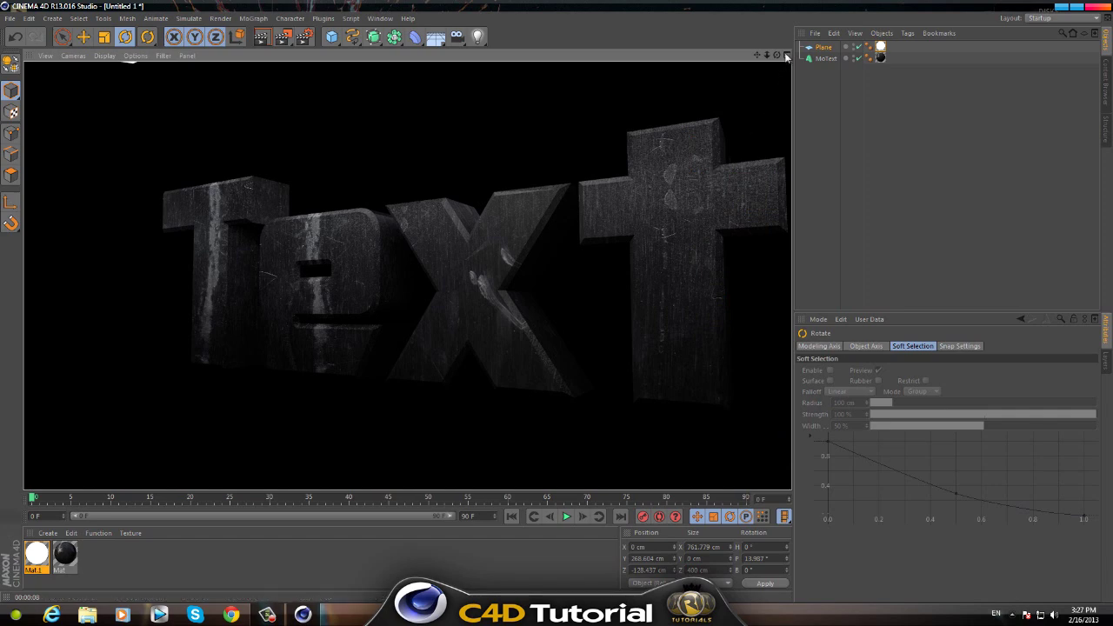
left_click_drag(559, 301, 558, 301, "alt")
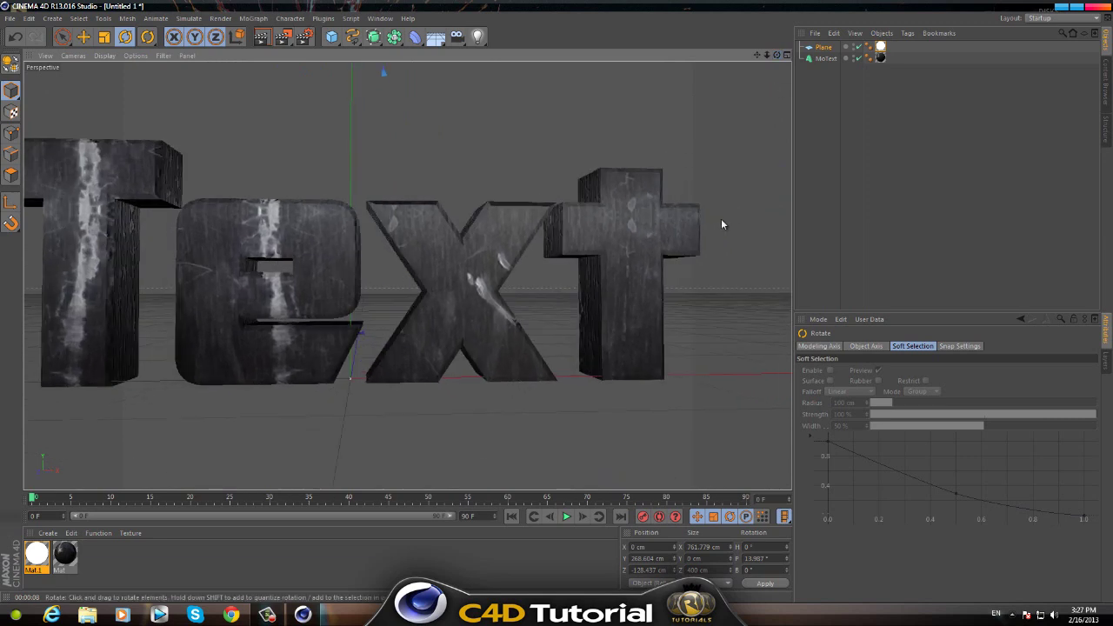